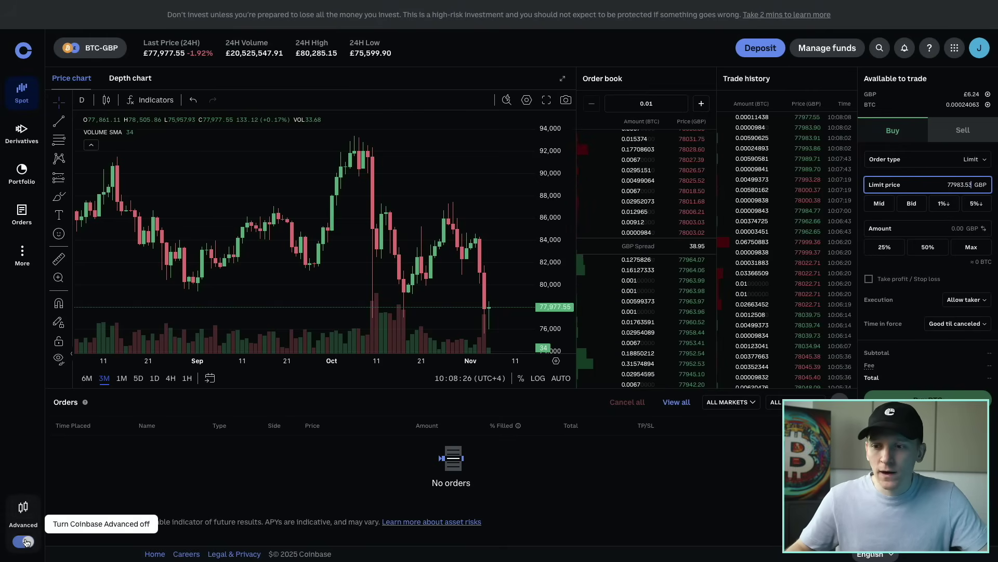
# Switch Coinbase Advanced off and back on, and view the available options for managing funds.
pyautogui.click(25, 542)
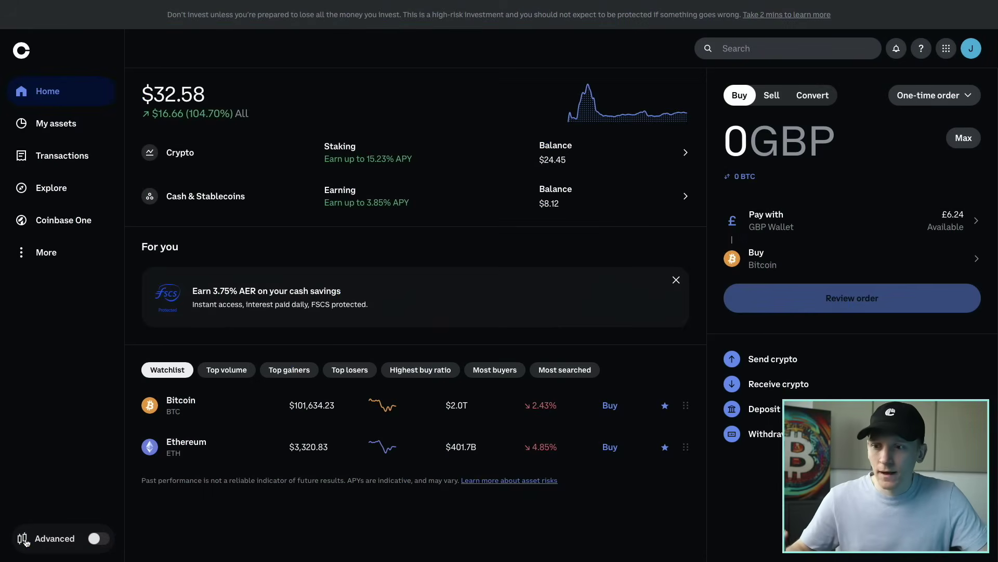
pyautogui.click(98, 541)
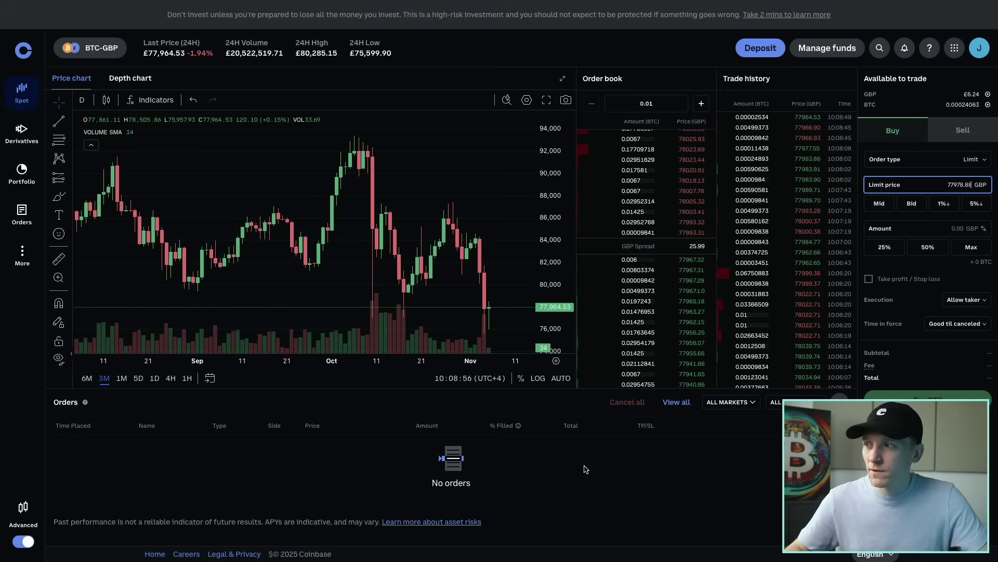
pyautogui.click(834, 50)
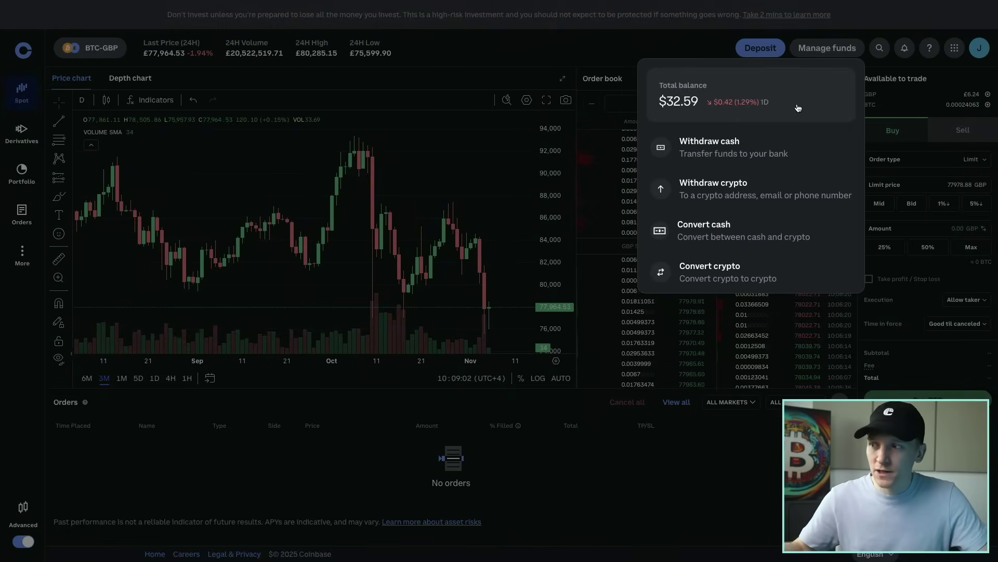
pyautogui.click(262, 464)
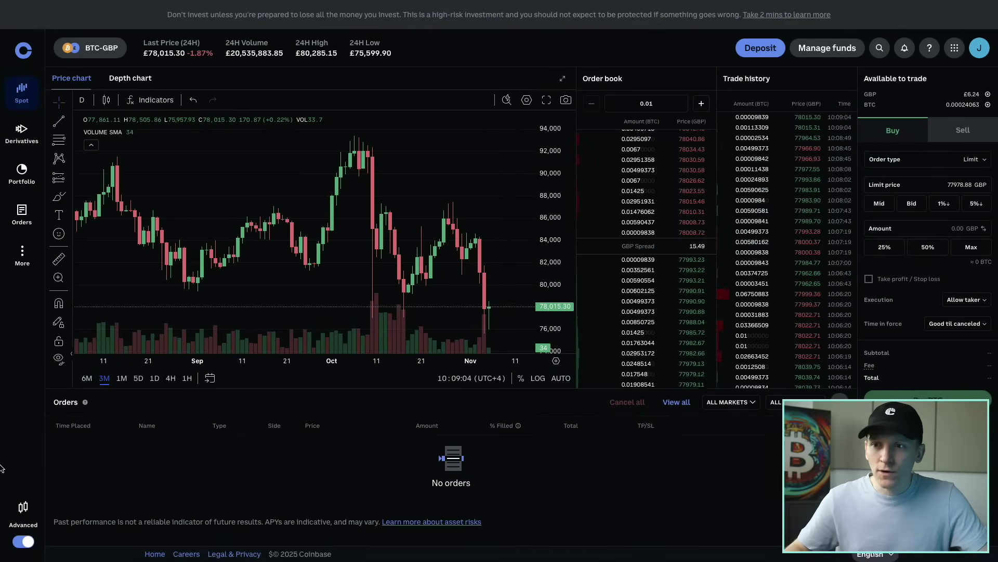
# Review the spot trading fee levels in the portfolio, and return to the spot trading view.
pyautogui.click(21, 173)
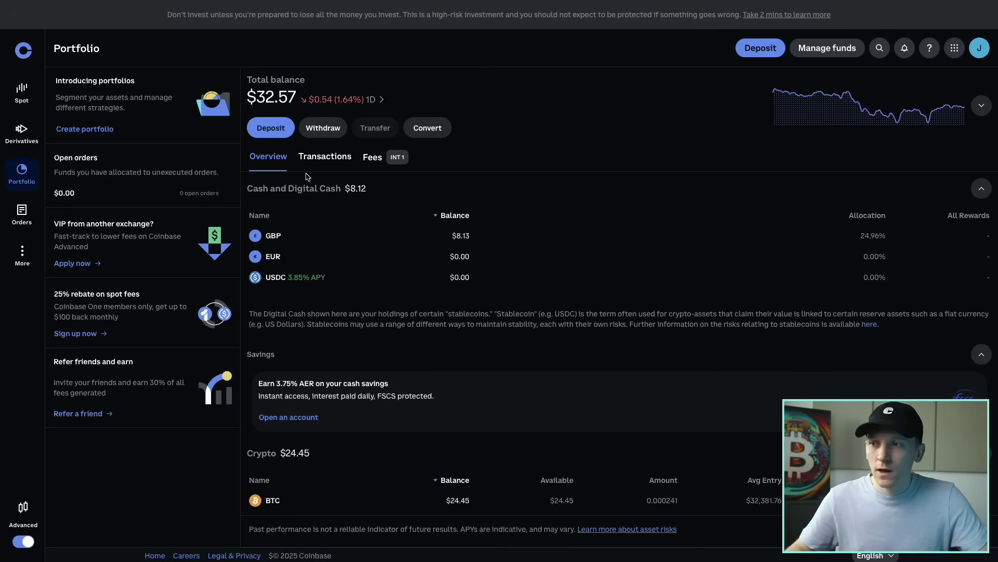
pyautogui.click(381, 161)
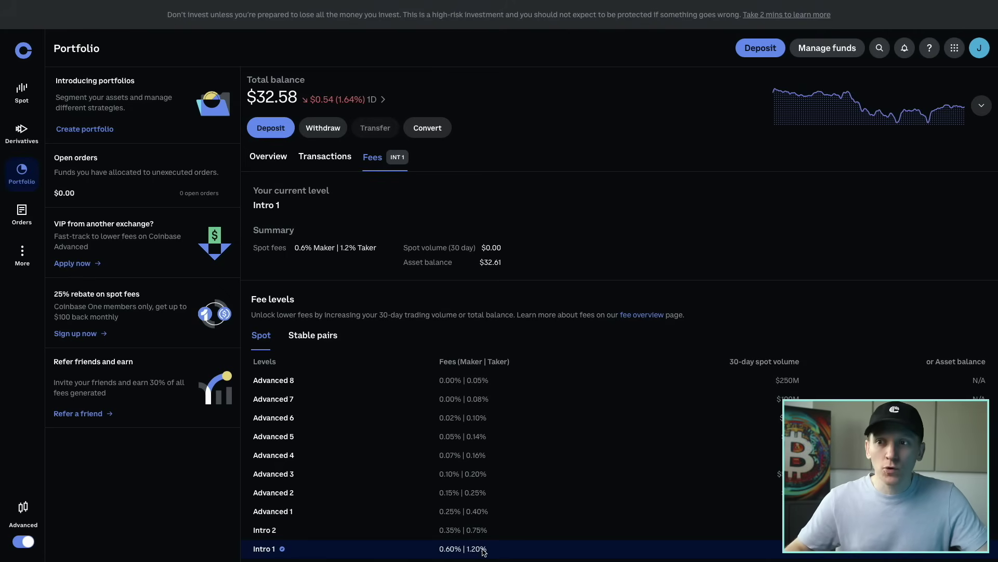
pyautogui.click(20, 93)
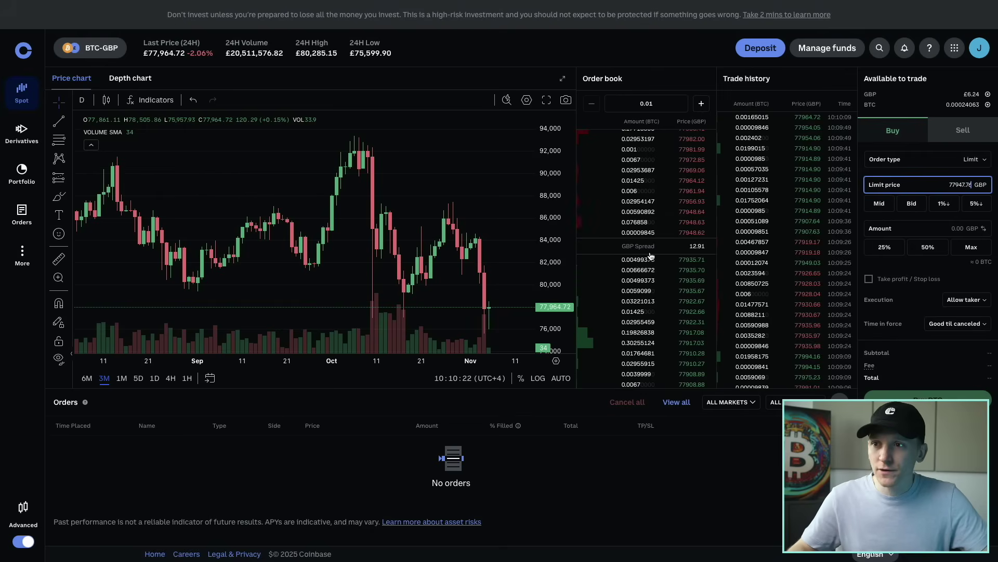
# Open the market list from the BTC-GBP pair and browse all spot markets.
pyautogui.click(86, 54)
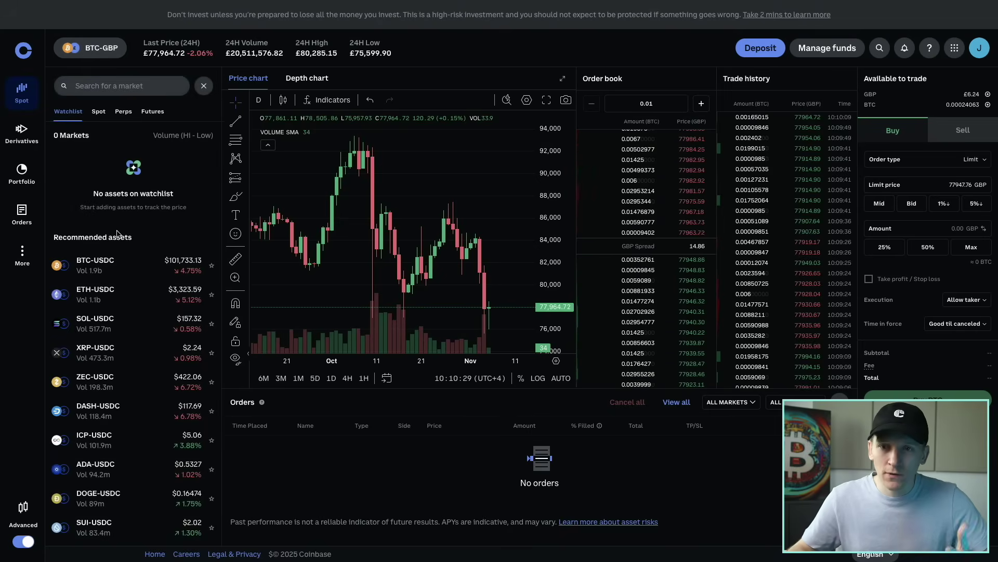
pyautogui.click(99, 114)
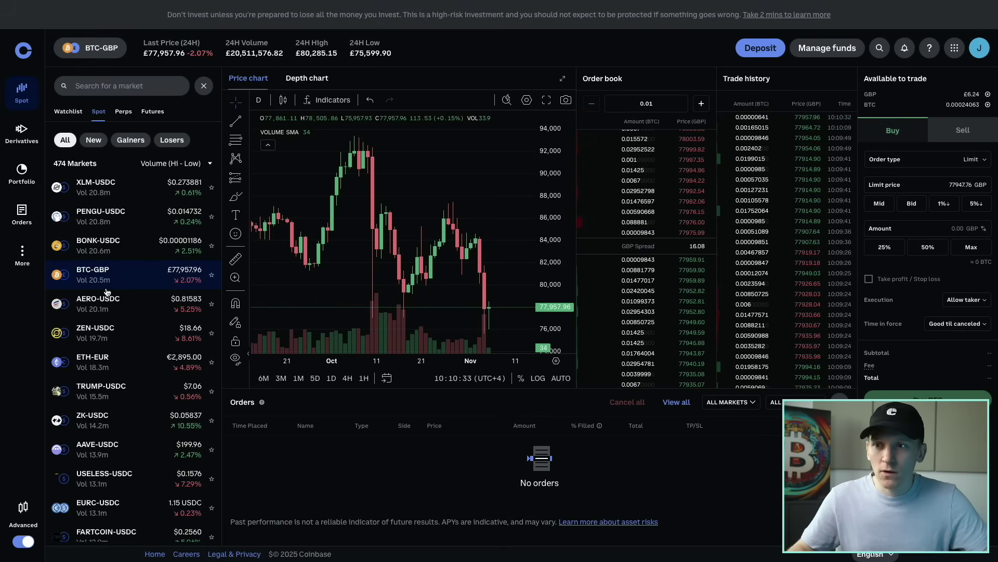
pyautogui.scroll(-2, 107, 260)
pyautogui.scroll(15, 112, 218)
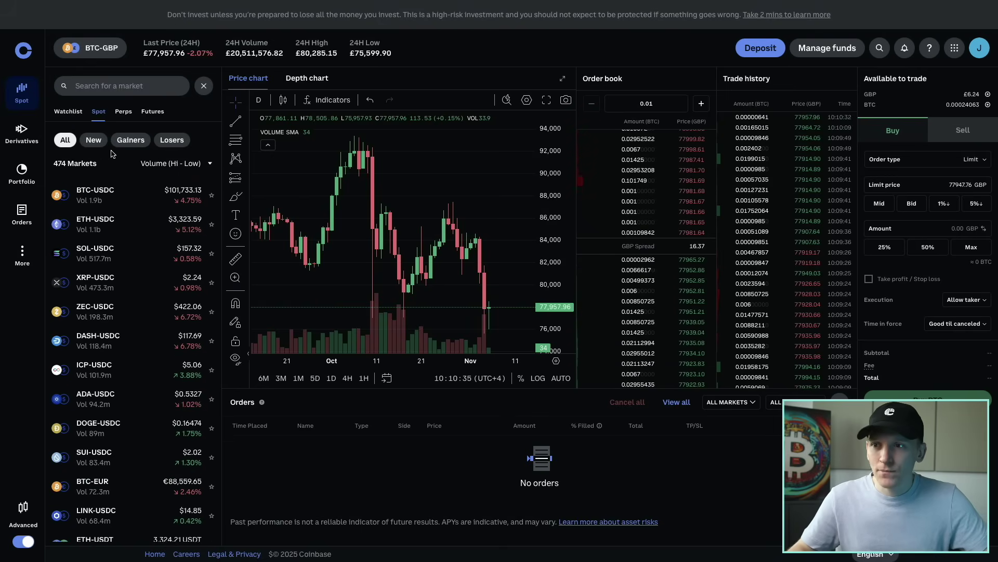
pyautogui.scroll(-1, 111, 208)
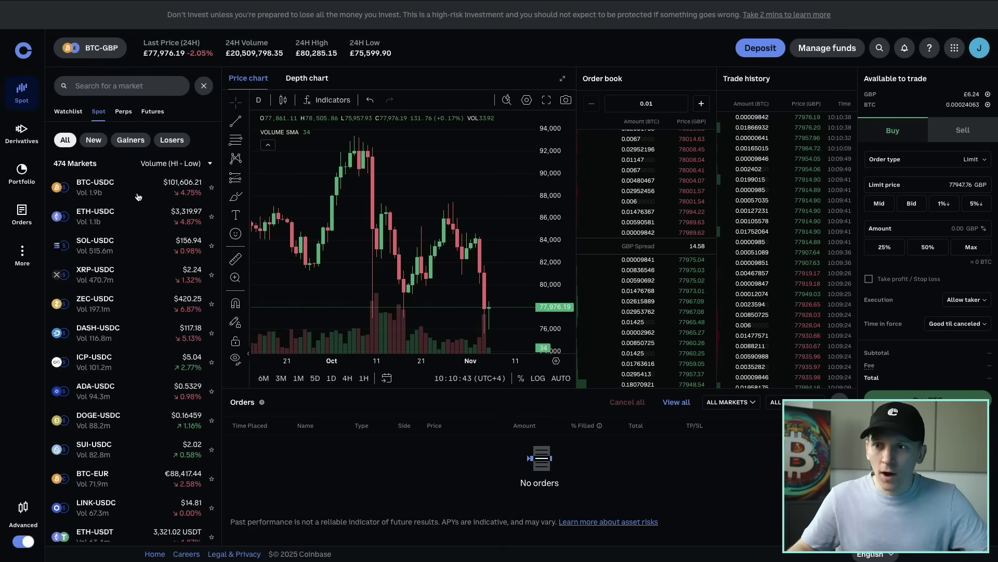
# Search the spot markets for "gbp" and open the ETH-GBP market.
pyautogui.click(111, 86)
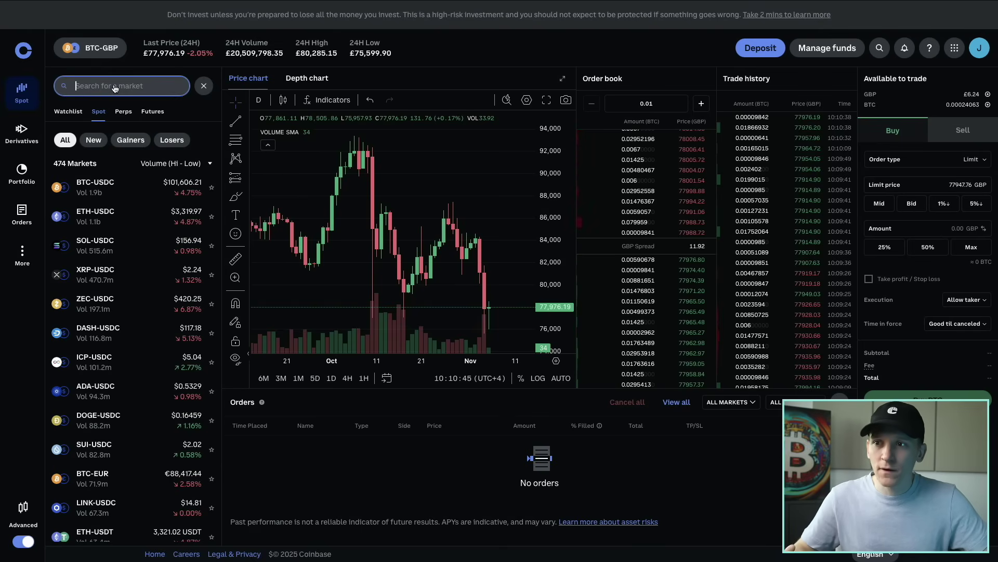
pyautogui.write('gbp')
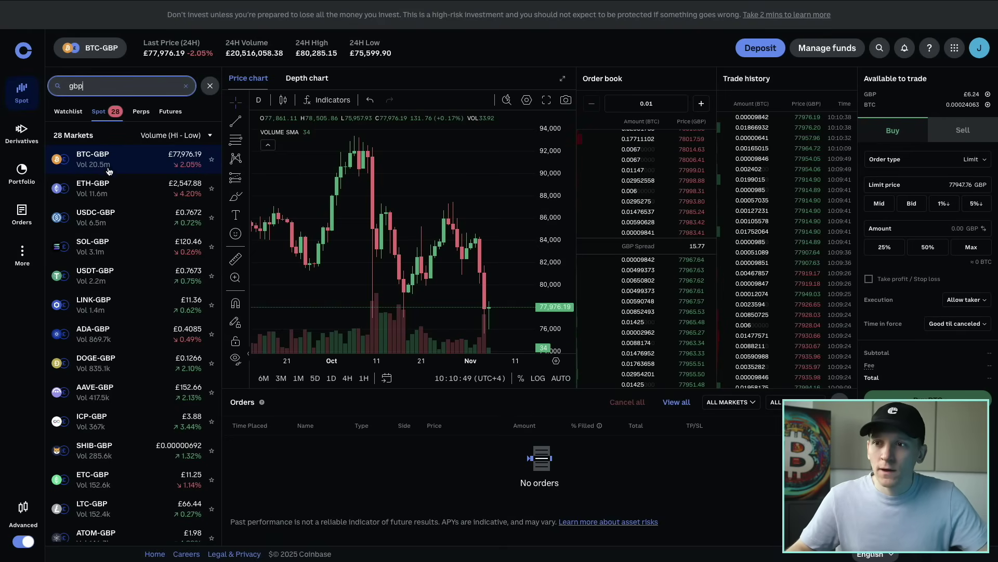
pyautogui.click(94, 186)
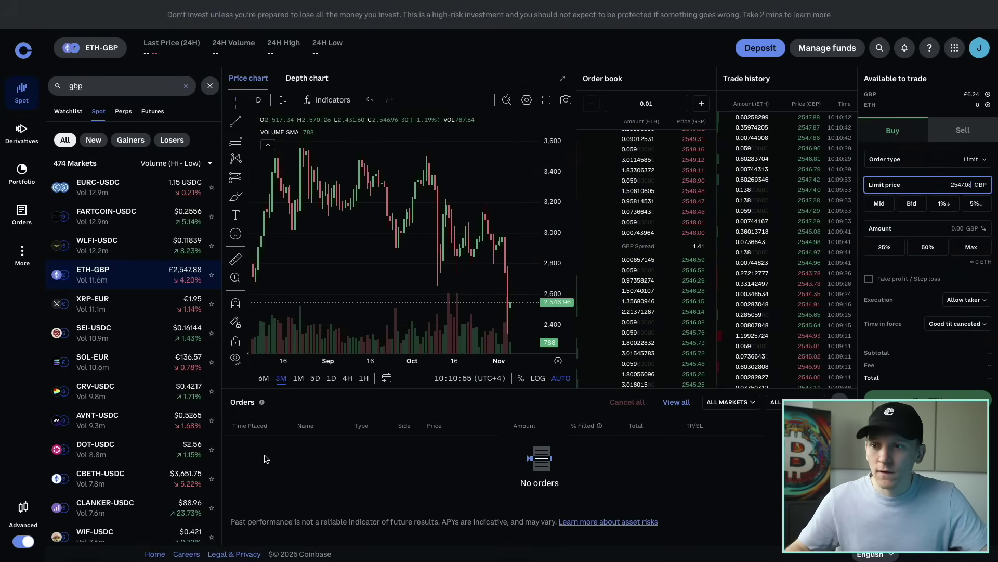
pyautogui.scroll(10, 125, 322)
pyautogui.scroll(5, 126, 323)
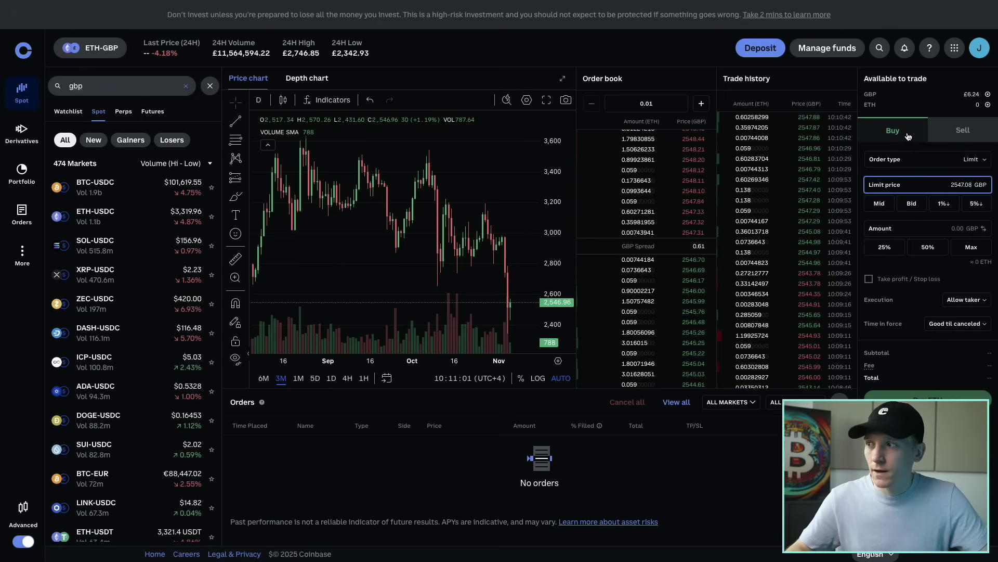
# Alternate the ETH-GBP order form between the Sell and Buy sides, ending on Buy.
pyautogui.click(963, 131)
pyautogui.click(910, 132)
pyautogui.click(960, 130)
pyautogui.click(899, 133)
pyautogui.click(970, 135)
pyautogui.click(916, 137)
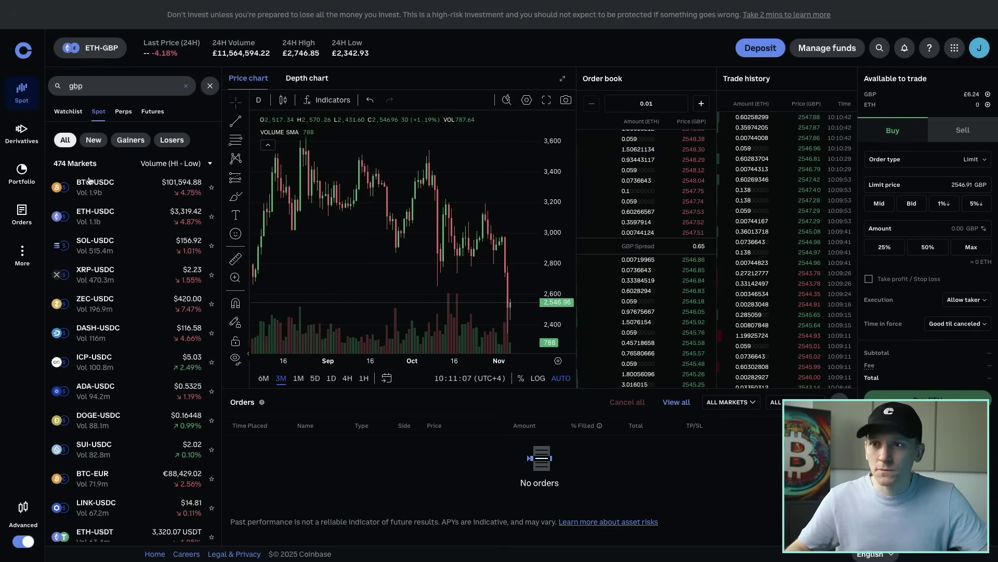
# Replace the market search with "usdt" and then "usdc" to view the pairs quoted in each stablecoin.
pyautogui.click(88, 88)
pyautogui.press('BackSpace')
pyautogui.press('BackSpace')
pyautogui.press('BackSpace')
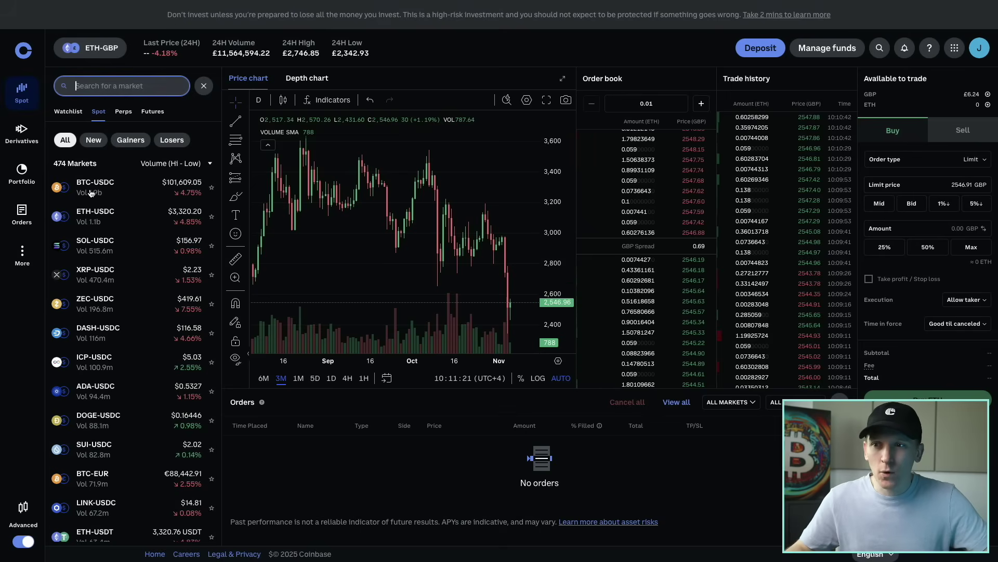
pyautogui.write('usdt')
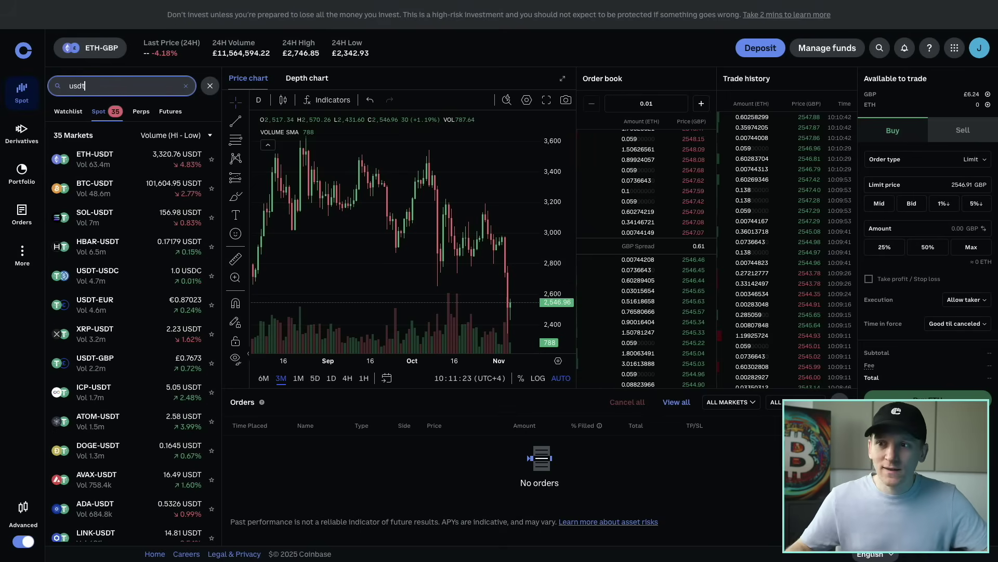
pyautogui.press('BackSpace')
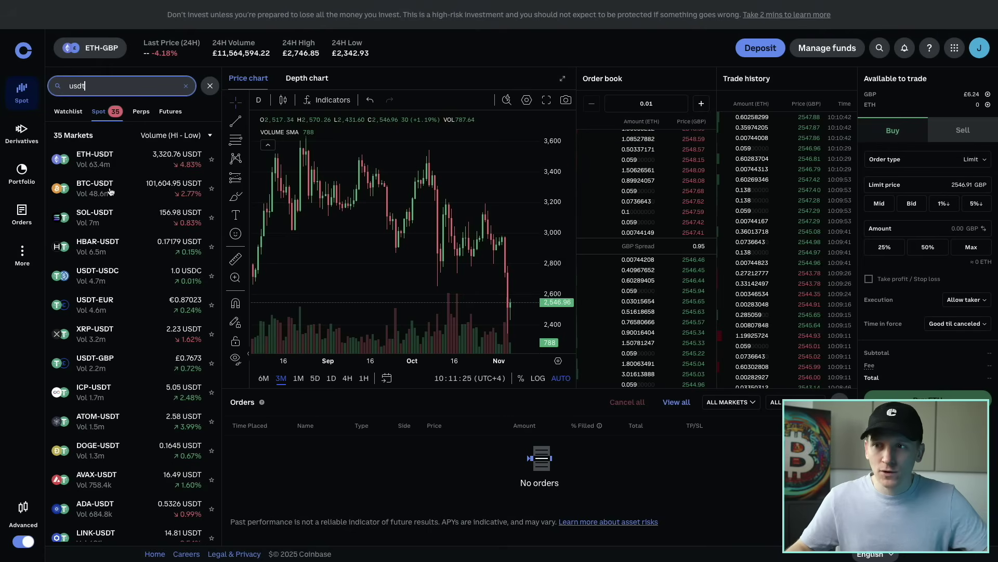
pyautogui.write('c')
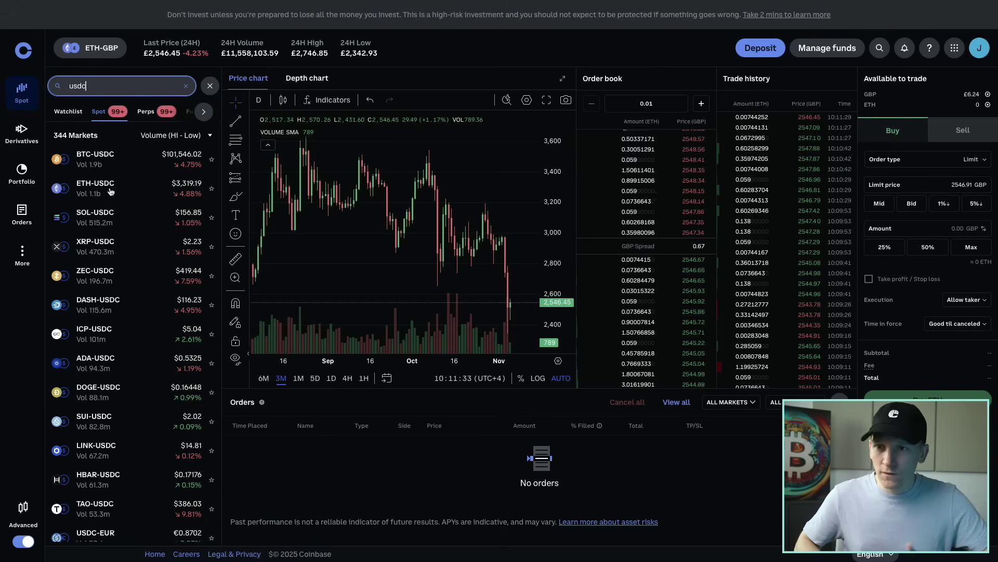
# Search the spot markets for "btc" and open the ETH-BTC market.
pyautogui.press('BackSpace')
pyautogui.press('BackSpace')
pyautogui.press('BackSpace')
pyautogui.press('BackSpace')
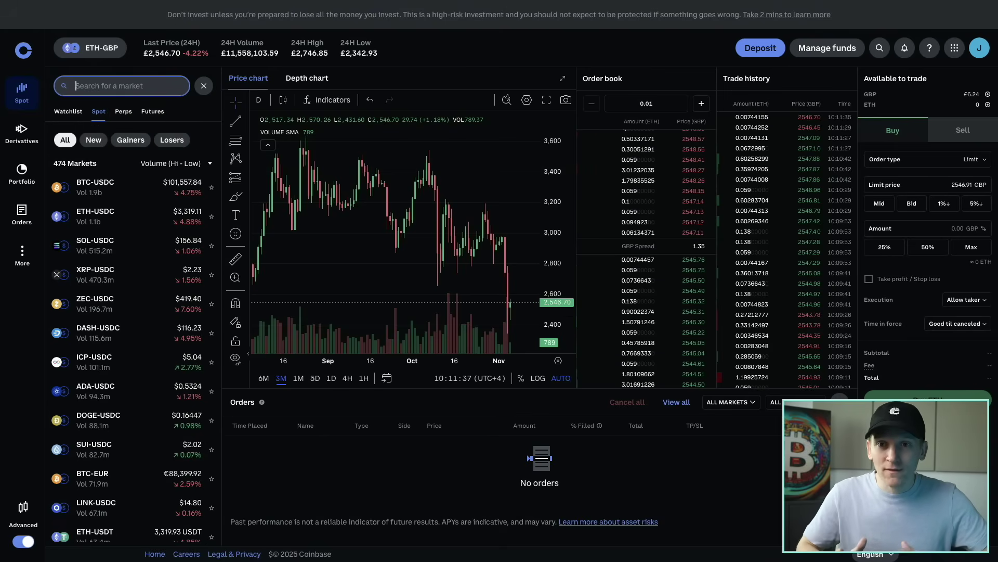
pyautogui.write('btc')
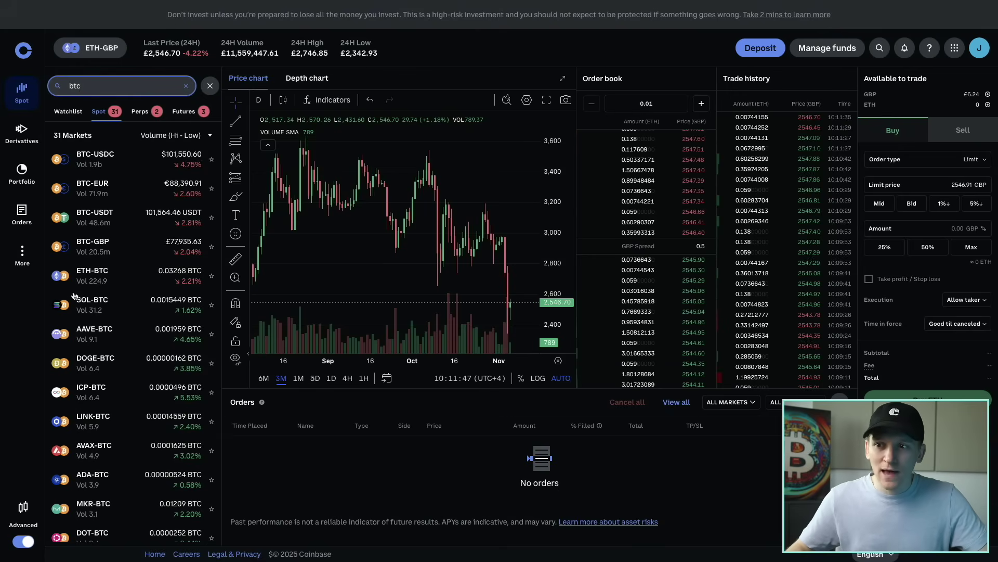
pyautogui.click(98, 274)
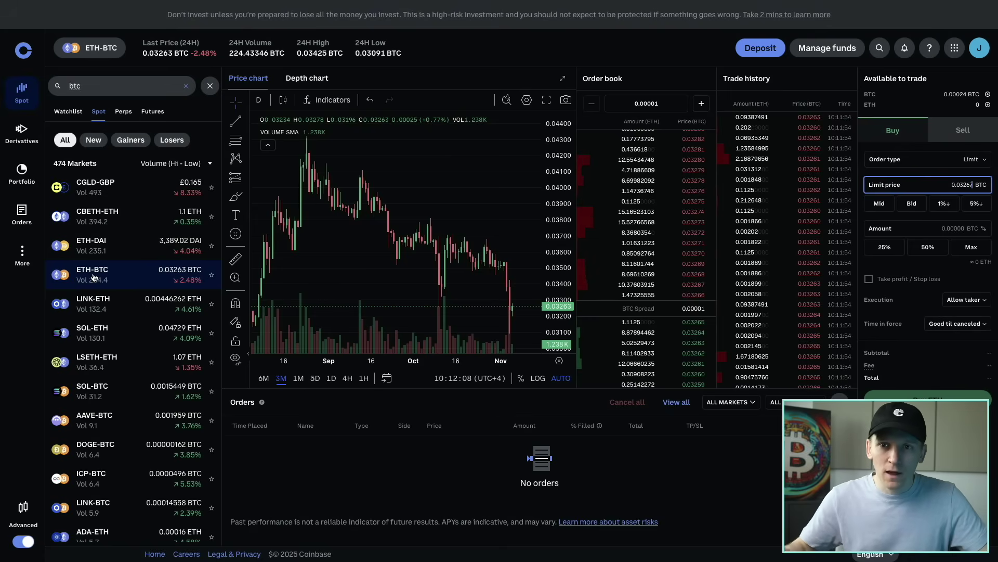
# Search the spot markets for "gbp", open the BTC-GBP market and close the market list.
pyautogui.scroll(-20, 93, 255)
pyautogui.scroll(20, 94, 253)
pyautogui.click(95, 89)
pyautogui.write('btc')
pyautogui.press('BackSpace')
pyautogui.press('BackSpace')
pyautogui.press('BackSpace')
pyautogui.write('gbp')
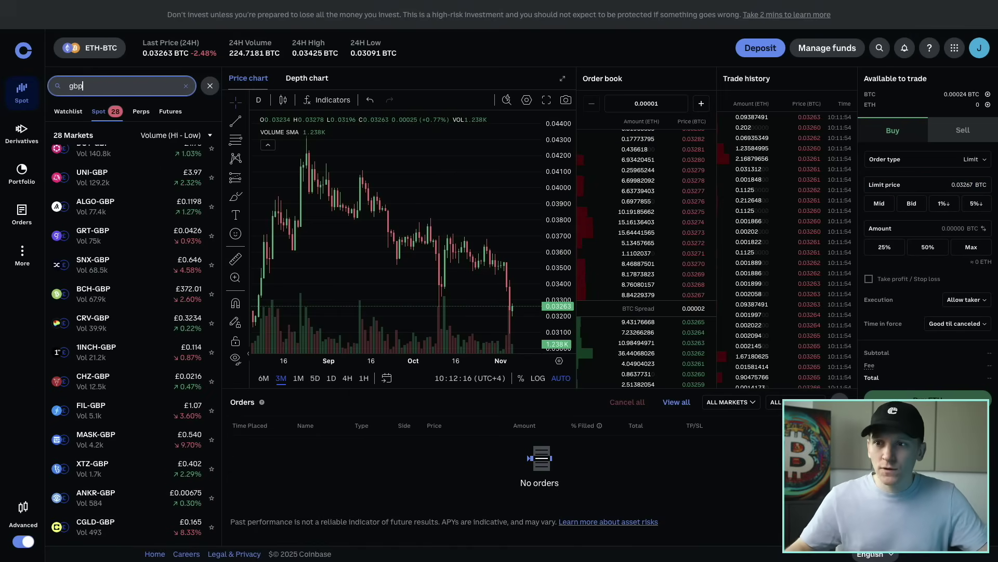
pyautogui.scroll(8, 97, 162)
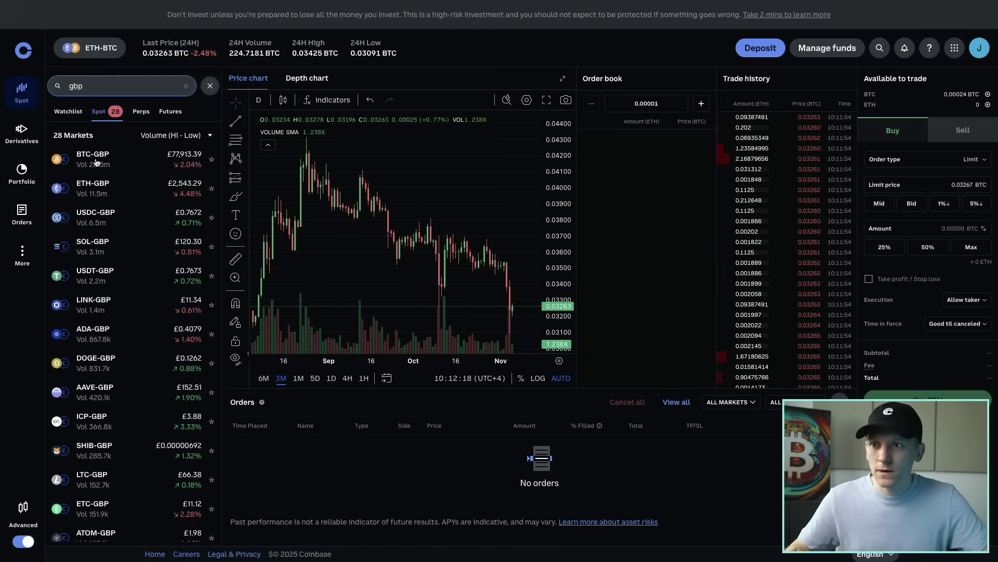
pyautogui.click(96, 163)
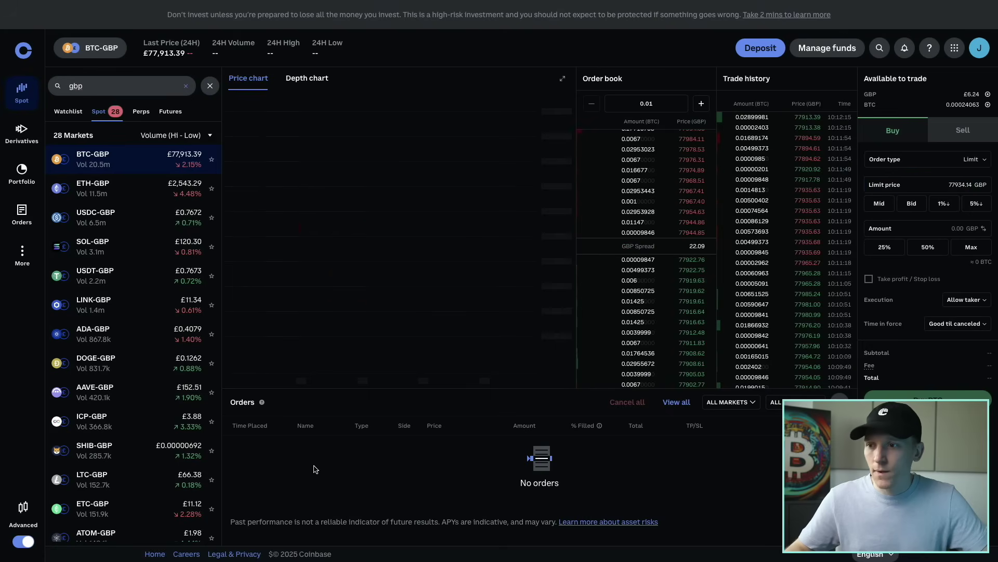
pyautogui.click(210, 85)
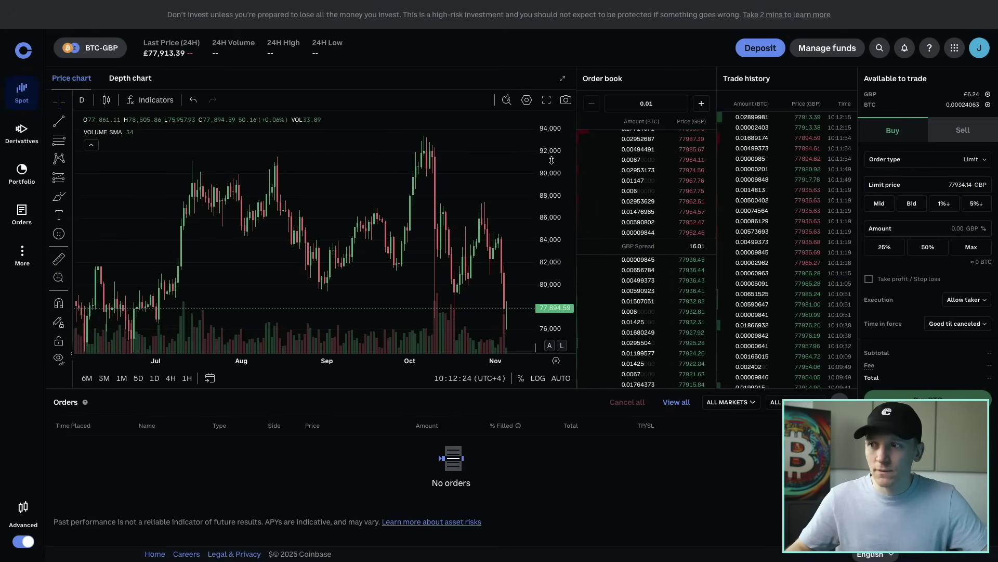
# Show a longer time range on the BTC-GBP price chart and set its candle interval to 1 day.
pyautogui.moveTo(192, 359); pyautogui.dragTo(334, 361)
pyautogui.click(82, 101)
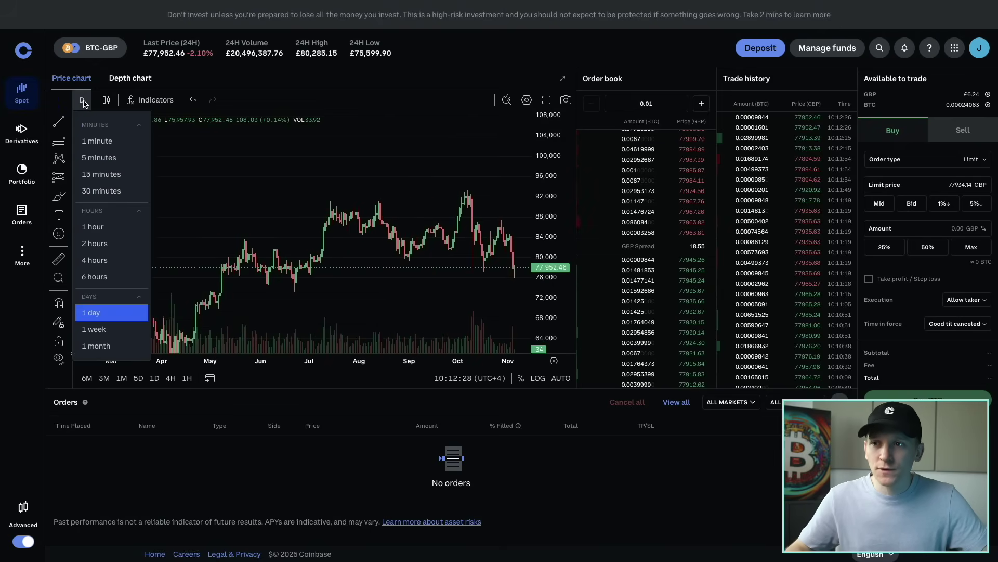
pyautogui.click(99, 312)
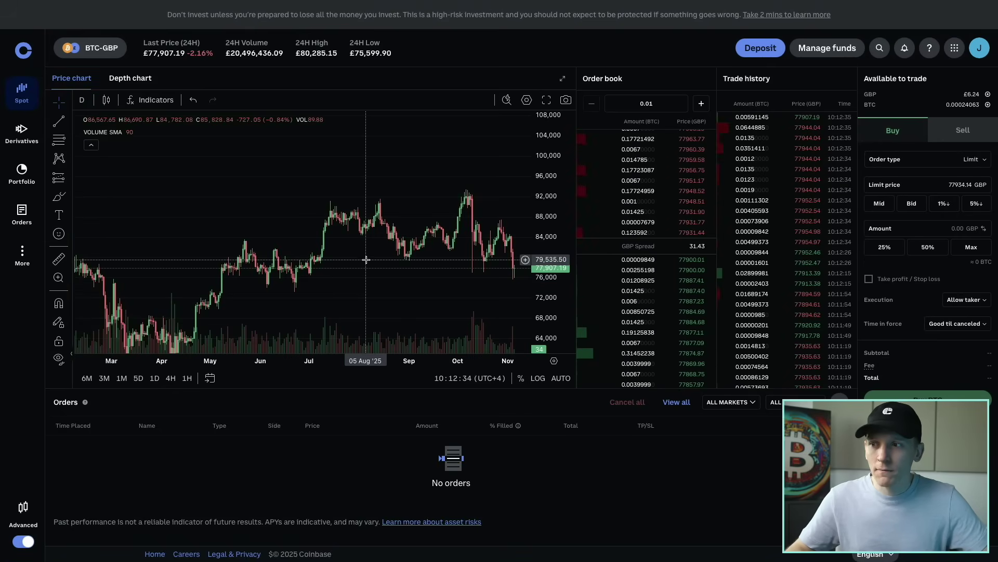
# Examine the BTC-GBP price history at different time and price scales.
pyautogui.moveTo(364, 301); pyautogui.dragTo(323, 272)
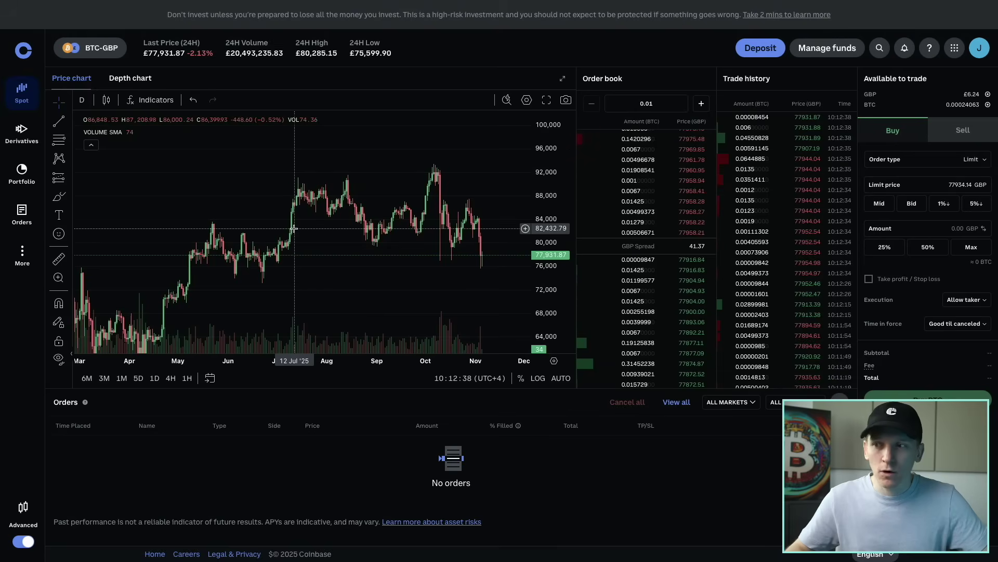
pyautogui.scroll(5, 333, 331)
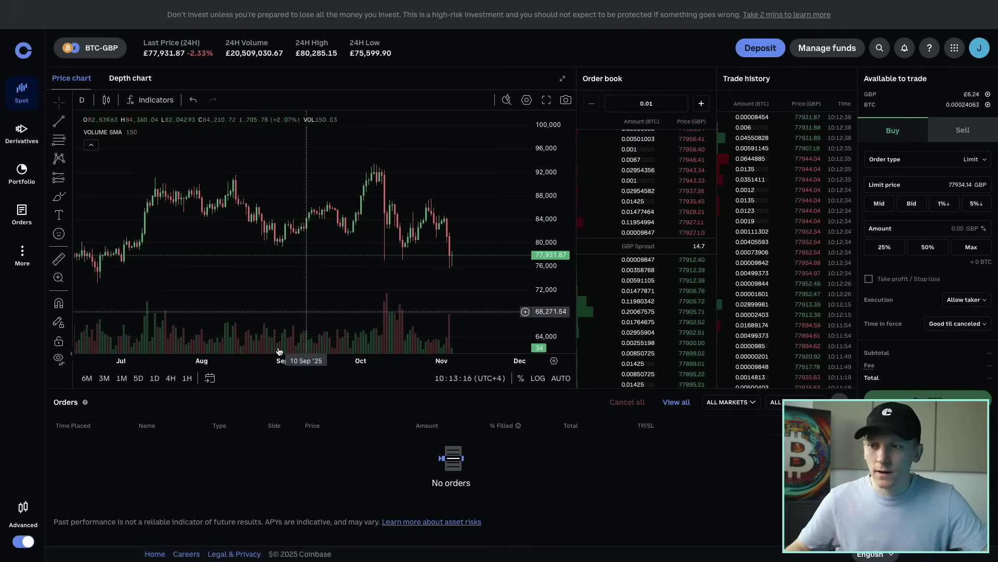
pyautogui.scroll(-5, 280, 343)
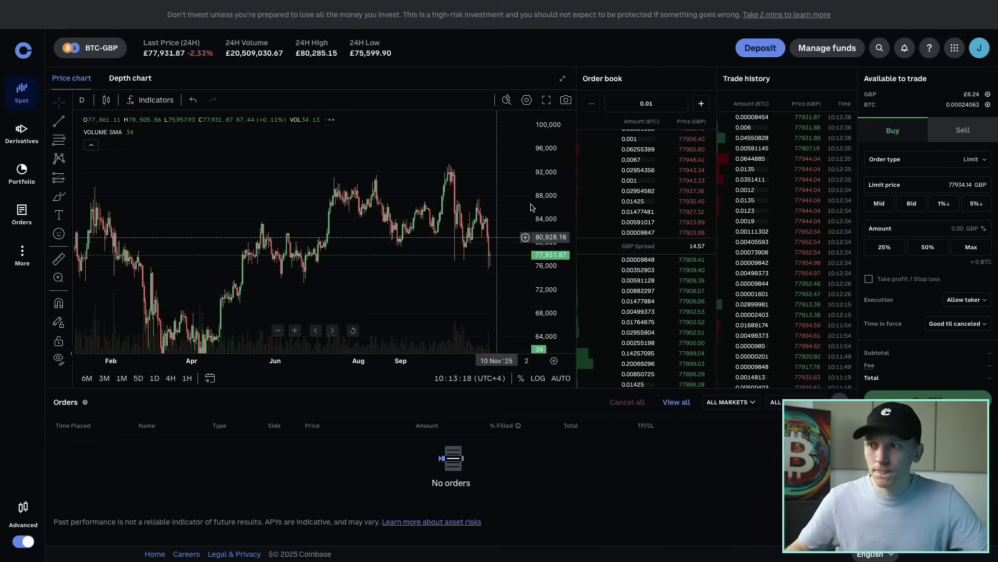
pyautogui.moveTo(532, 208); pyautogui.dragTo(533, 223)
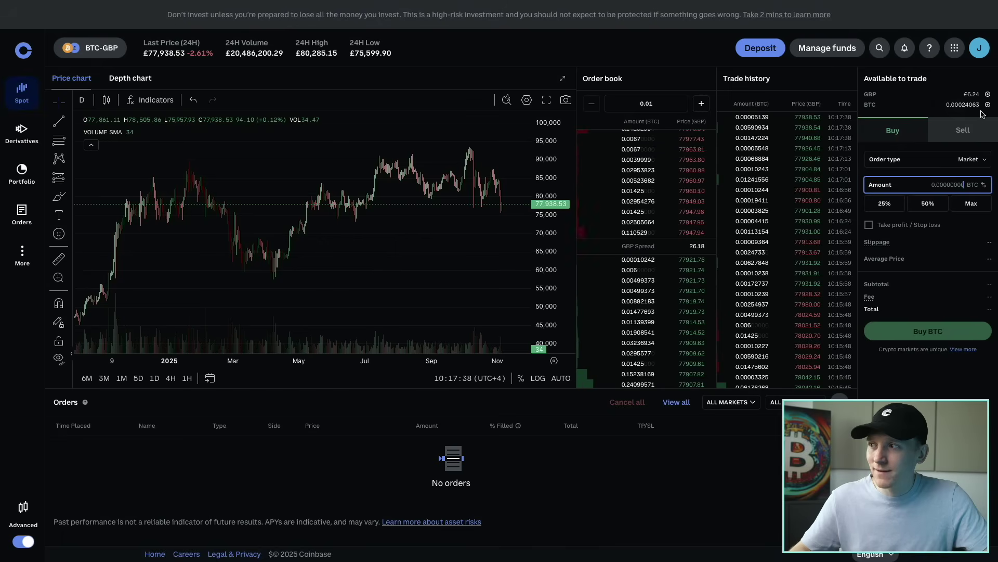
# Switch the BTC-GBP order form to the Sell side and back to Buy.
pyautogui.click(888, 133)
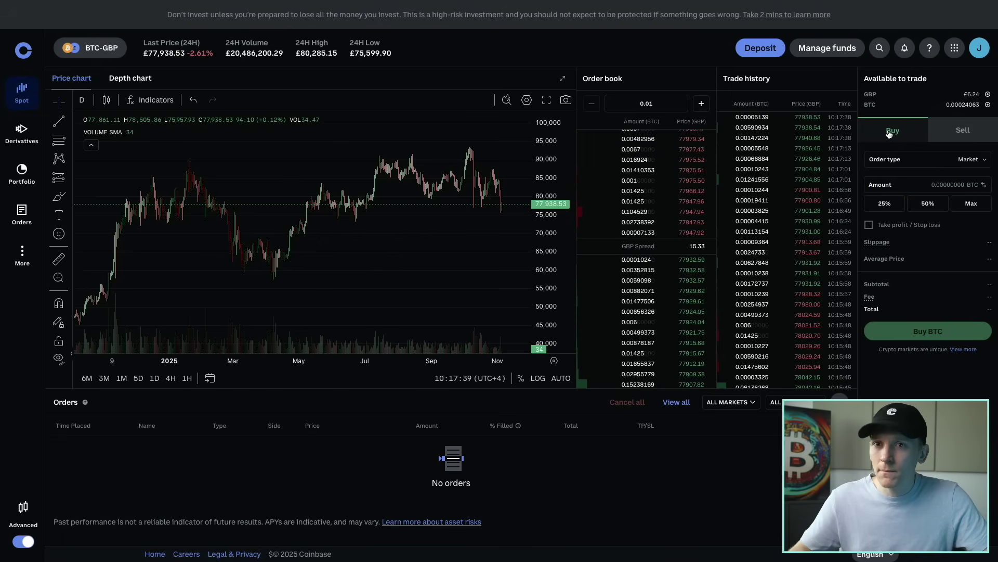
pyautogui.click(962, 137)
pyautogui.click(909, 138)
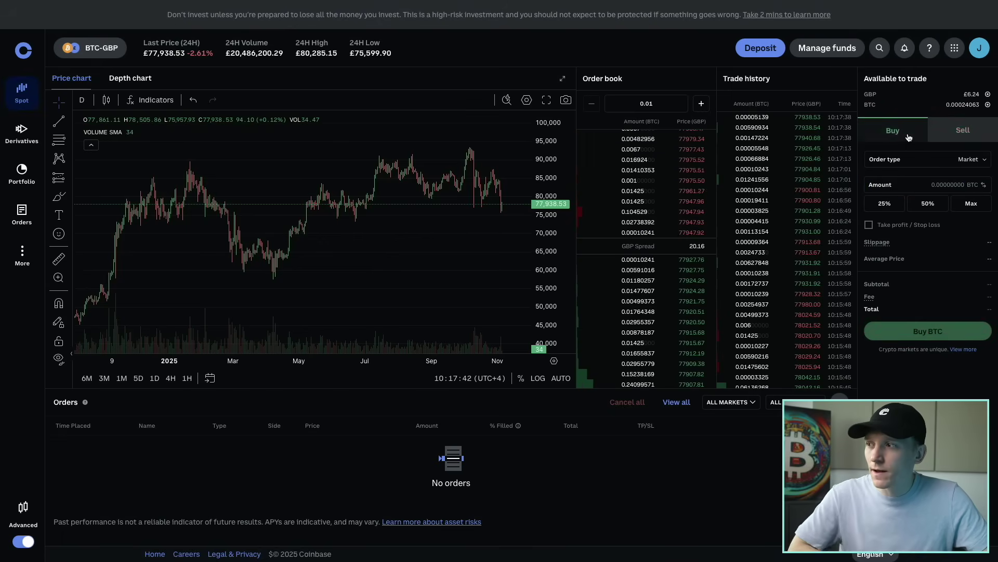
# Keep the order type at Market, switch the amount's currency to GBP and set the buy amount to 5 GBP.
pyautogui.click(944, 162)
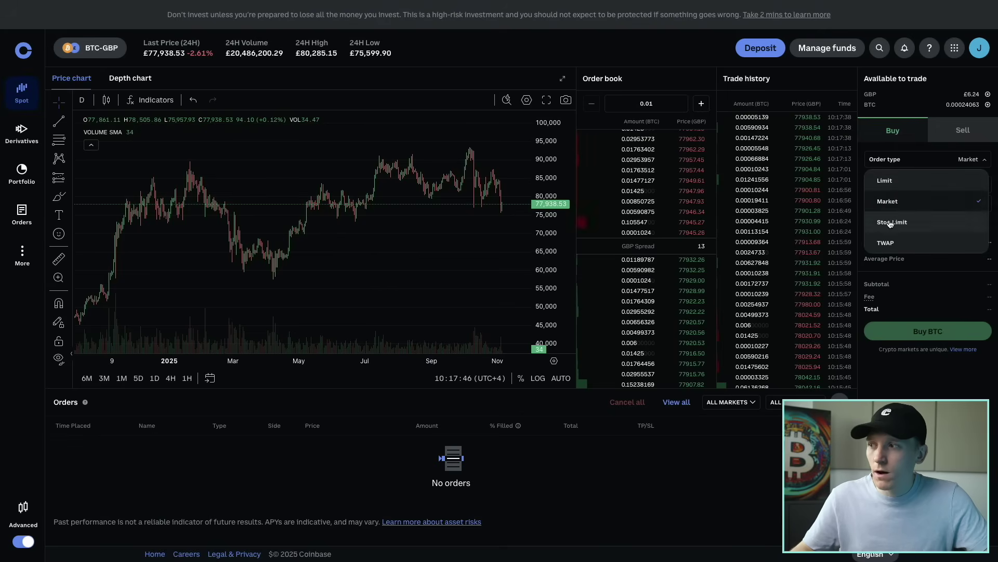
pyautogui.click(891, 206)
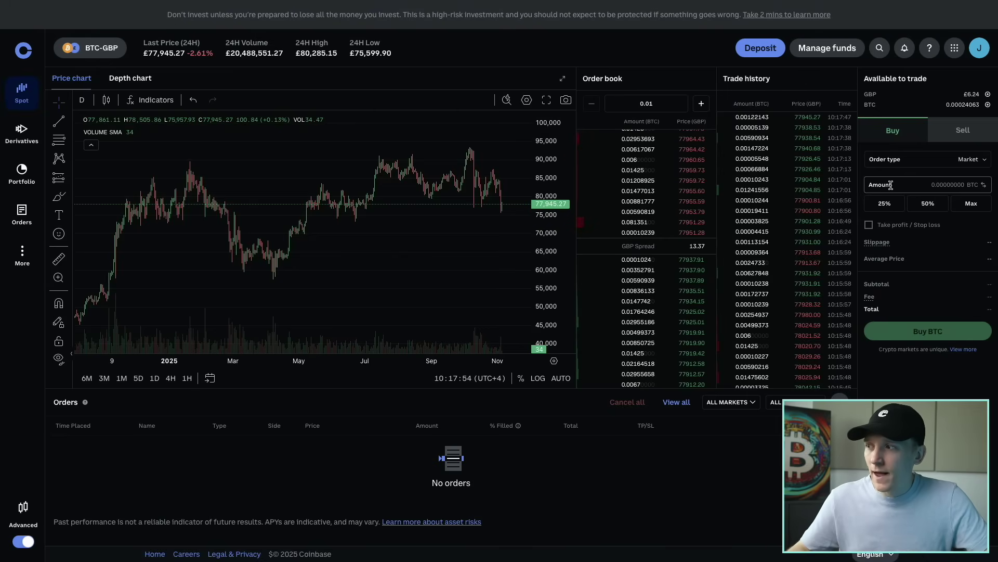
pyautogui.click(985, 186)
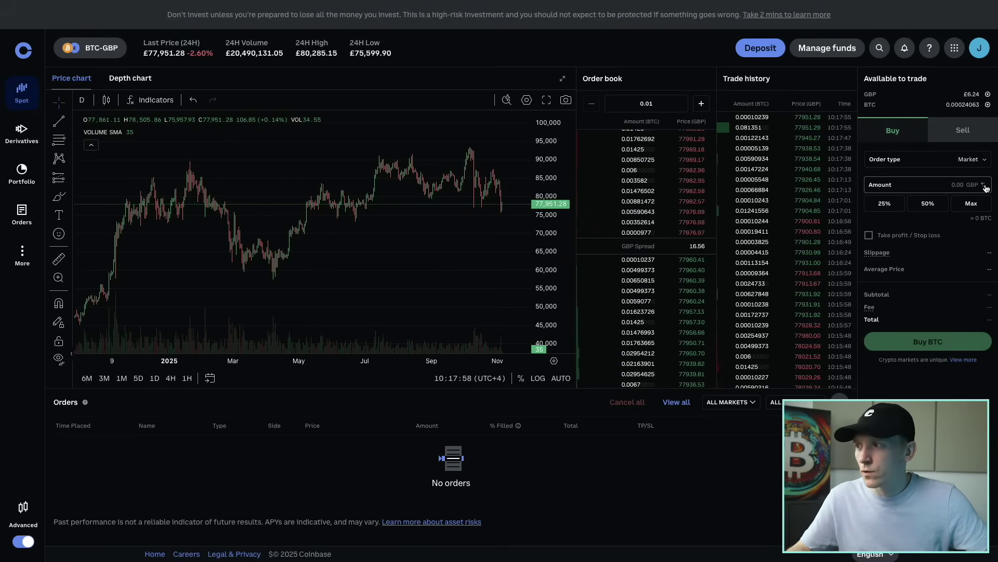
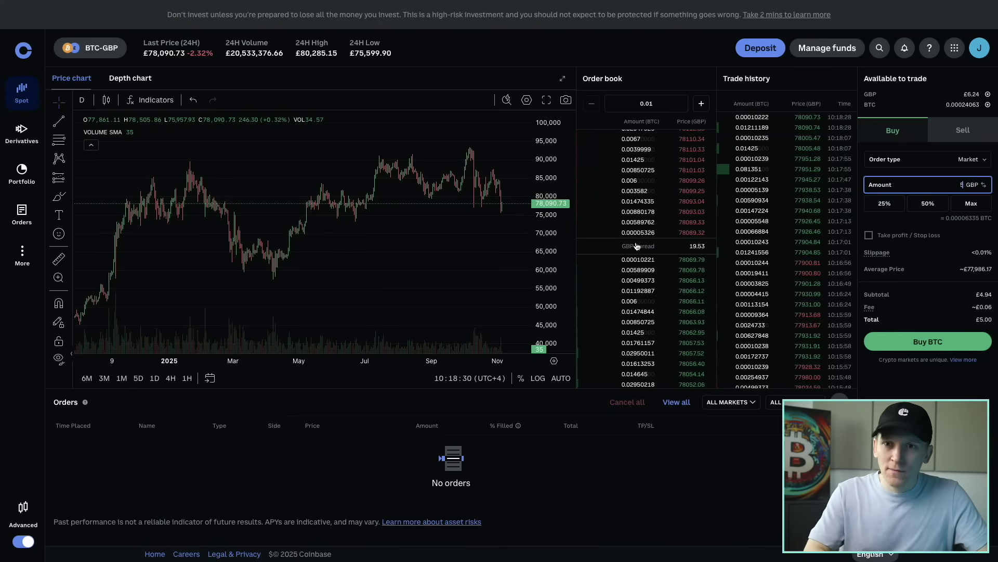
pyautogui.moveTo(701, 234)
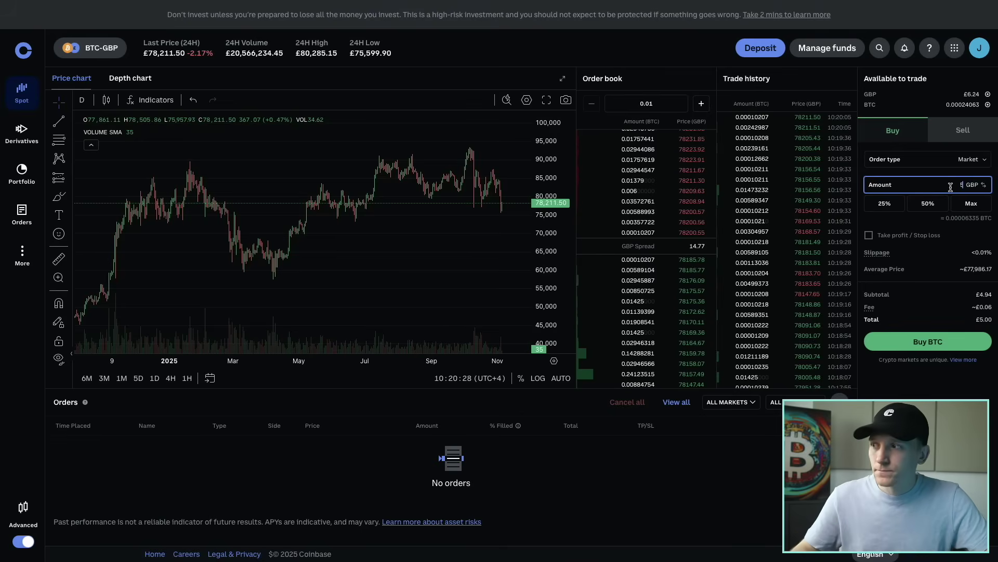
# Change the order type to Limit and take a limit price of 78005.92 GBP from the bids in the order book.
pyautogui.click(923, 162)
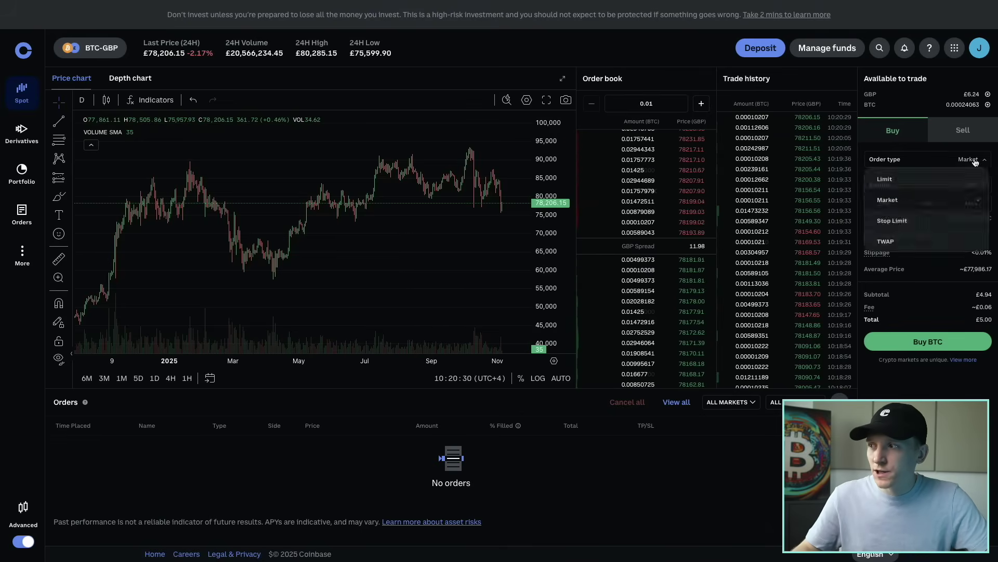
pyautogui.click(895, 180)
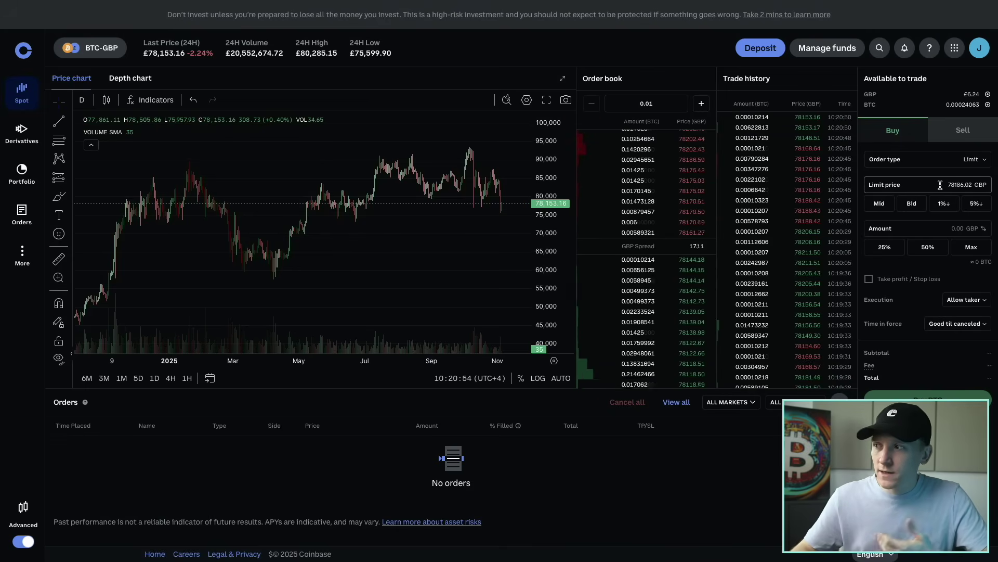
pyautogui.moveTo(940, 186); pyautogui.dragTo(994, 188)
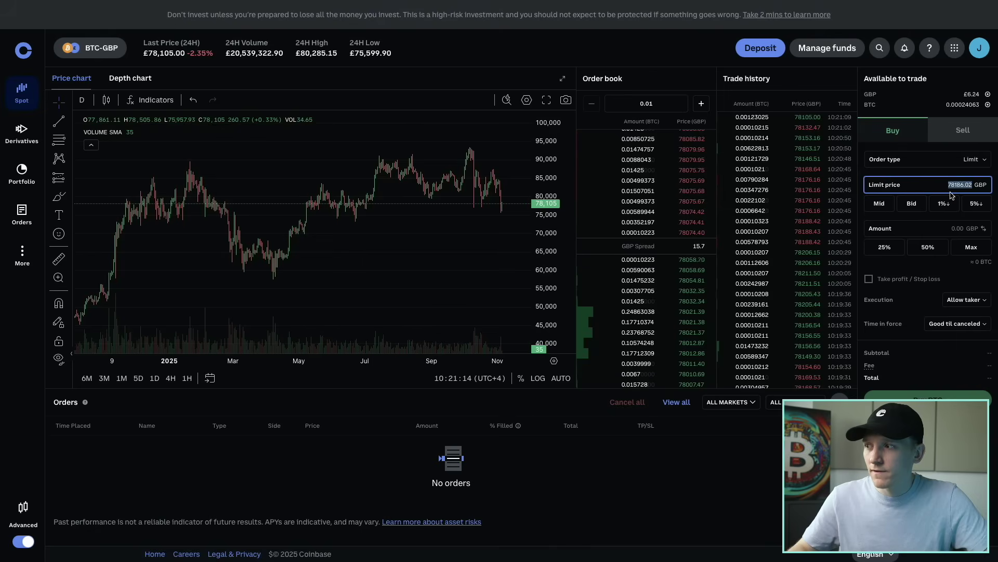
pyautogui.click(638, 332)
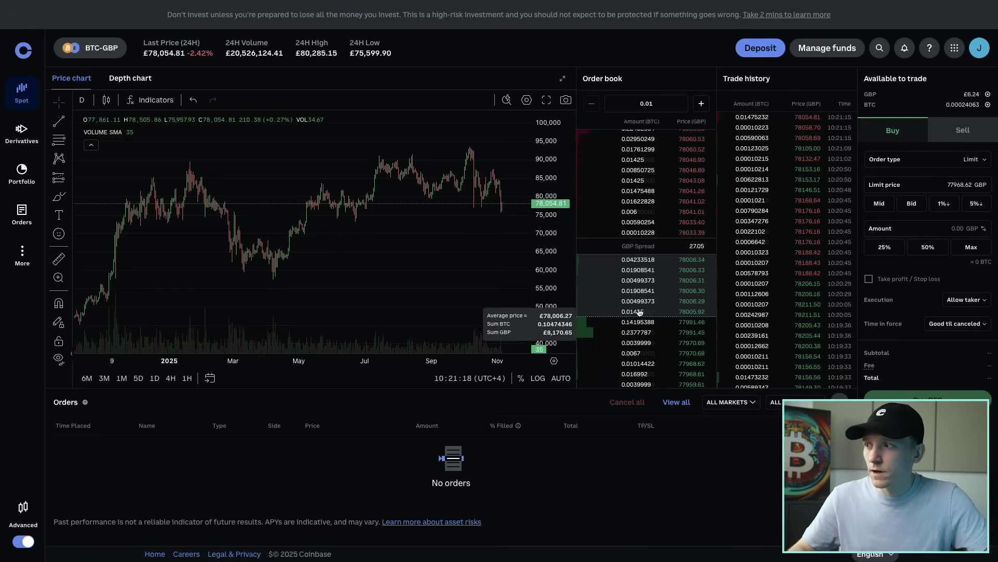
pyautogui.click(636, 299)
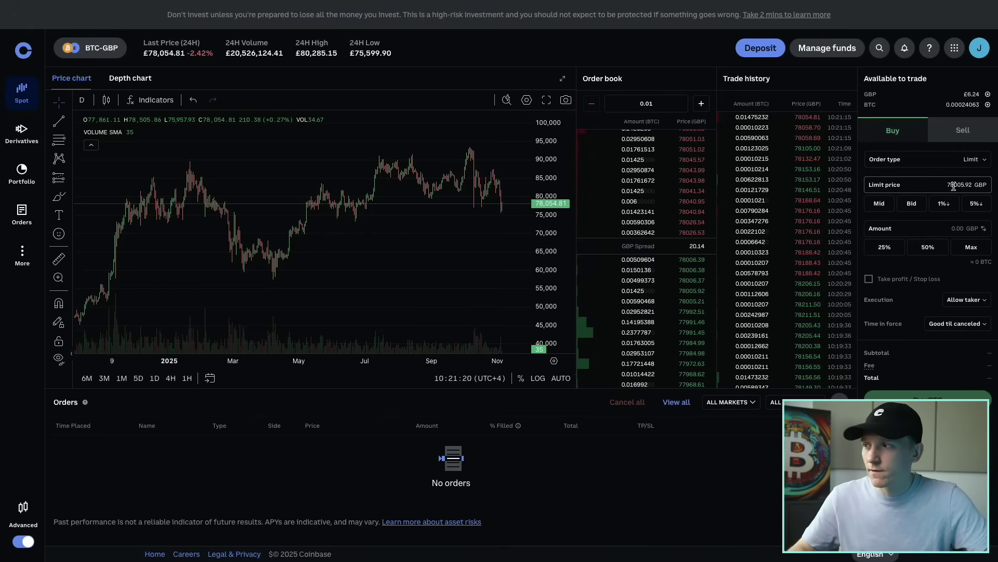
# Set the limit price to 70000 GBP and the amount to 5 GBP, and place the BTC buy order.
pyautogui.moveTo(935, 185); pyautogui.dragTo(997, 189)
pyautogui.write('70000')
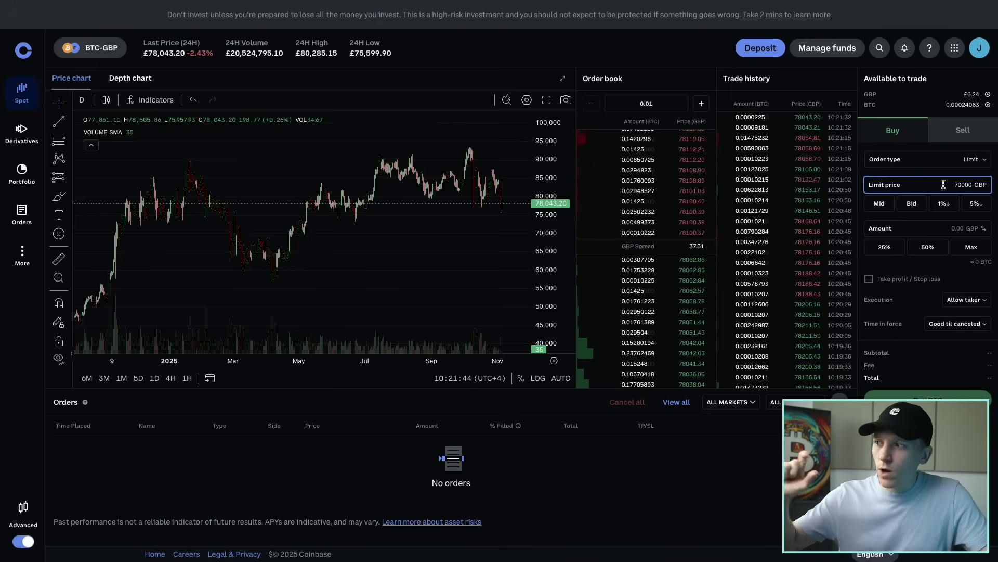
pyautogui.click(939, 226)
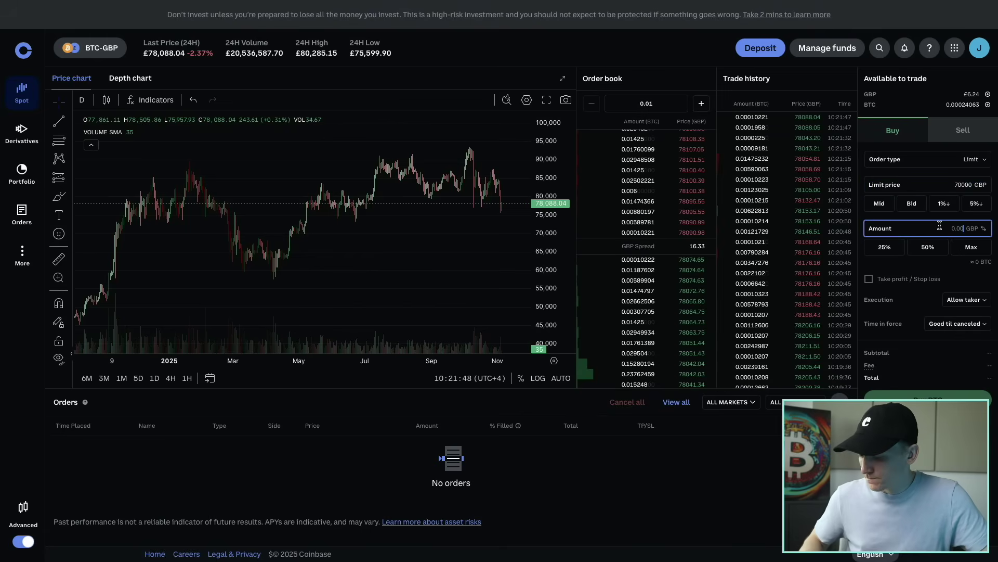
pyautogui.write('5')
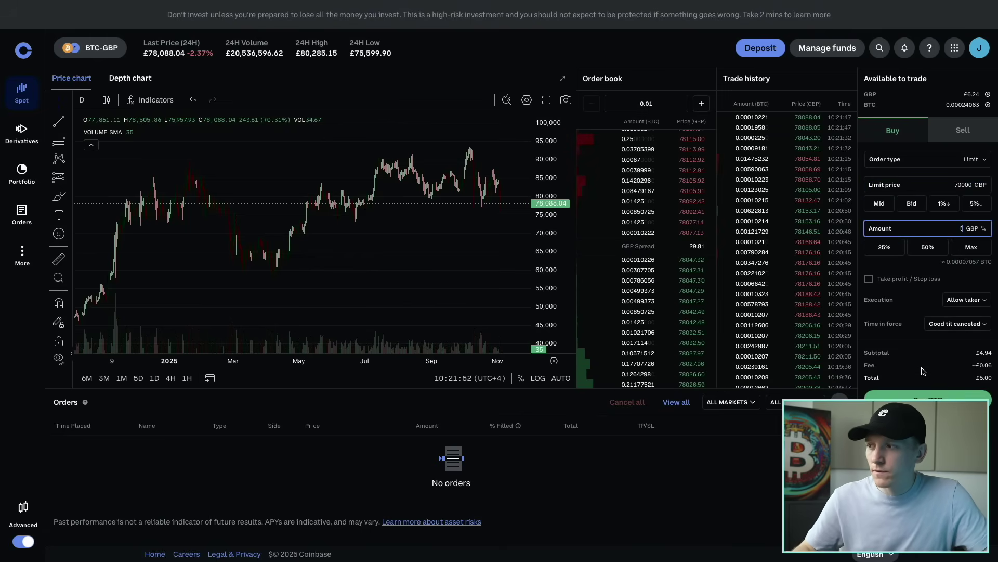
pyautogui.click(928, 396)
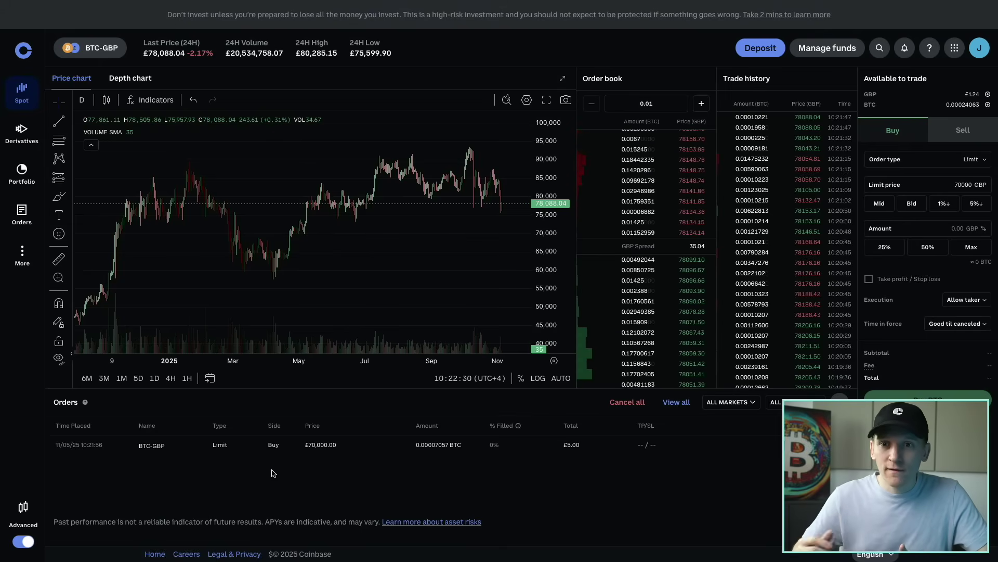
# Open the details of the BTC-GBP limit buy order and cancel the order.
pyautogui.moveTo(688, 260)
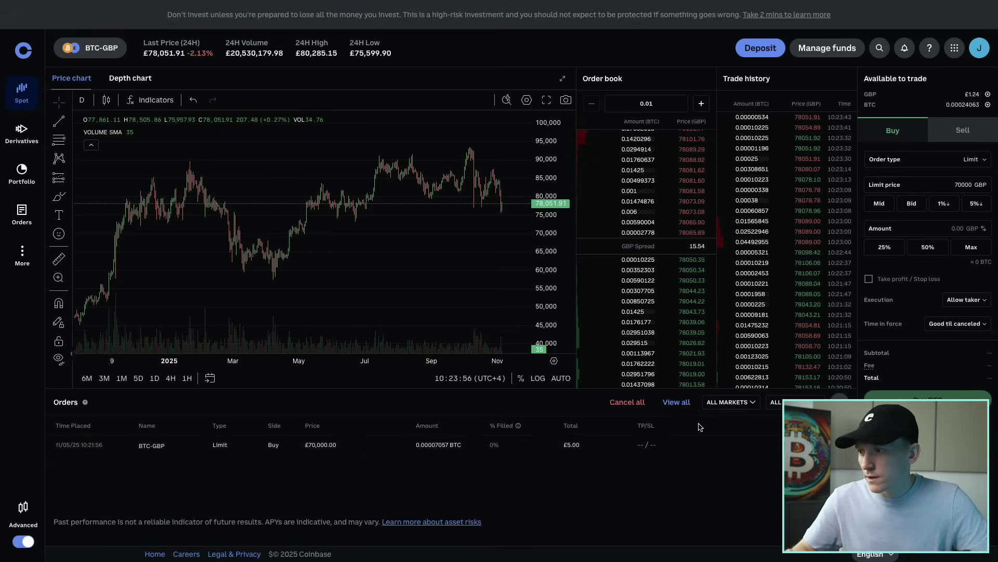
pyautogui.click(151, 445)
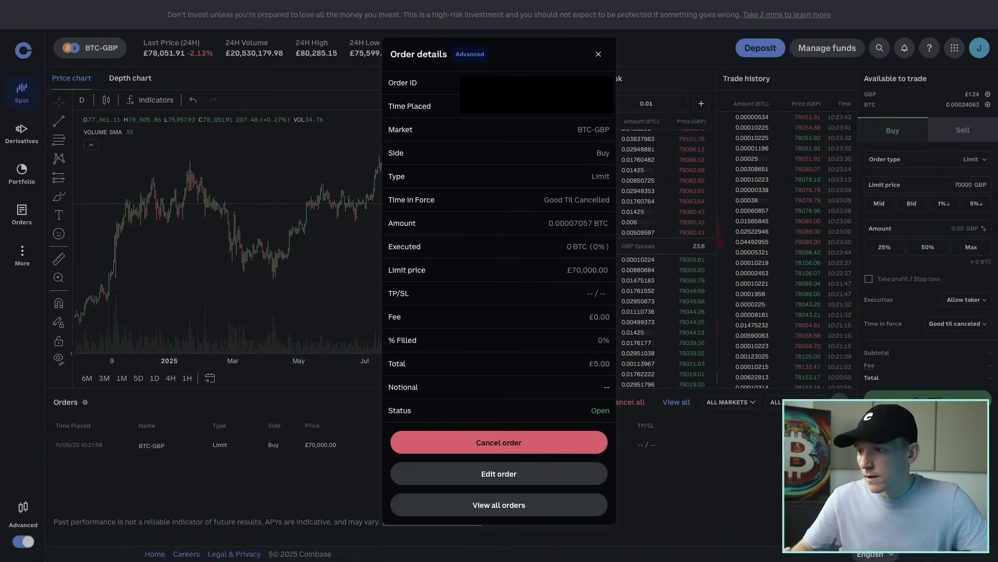
pyautogui.click(486, 442)
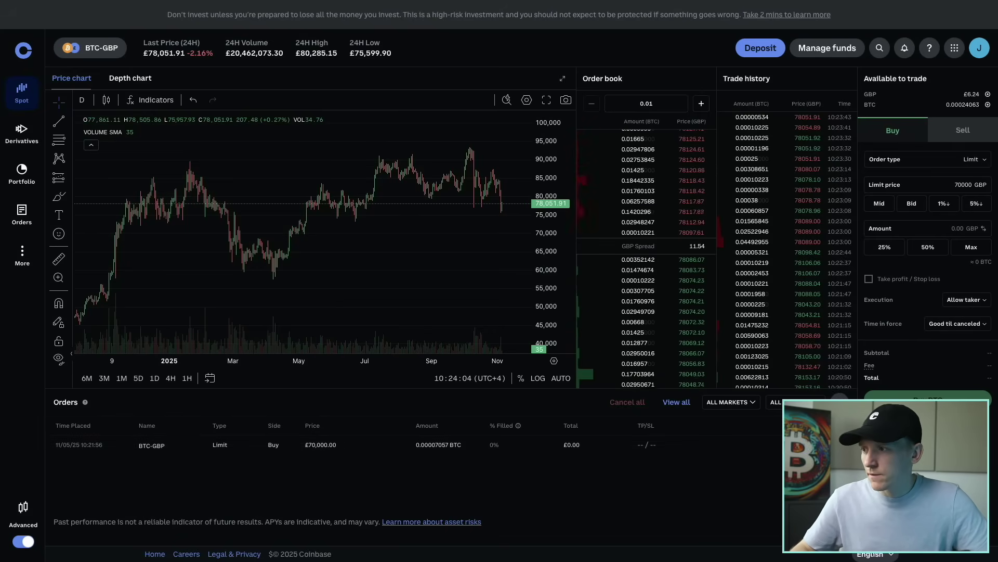
# Set the limit order's execution option to Post only.
pyautogui.click(973, 302)
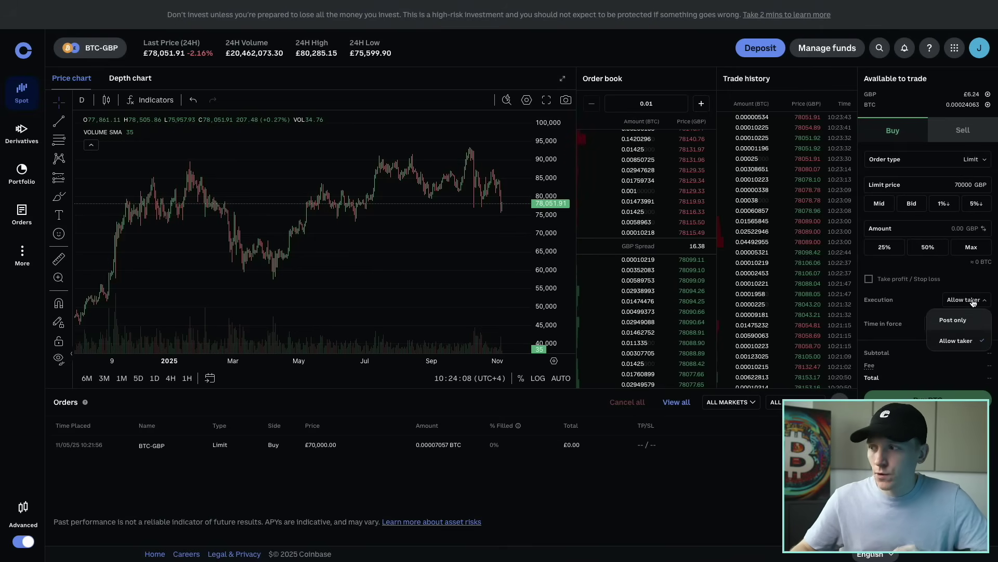
pyautogui.click(914, 308)
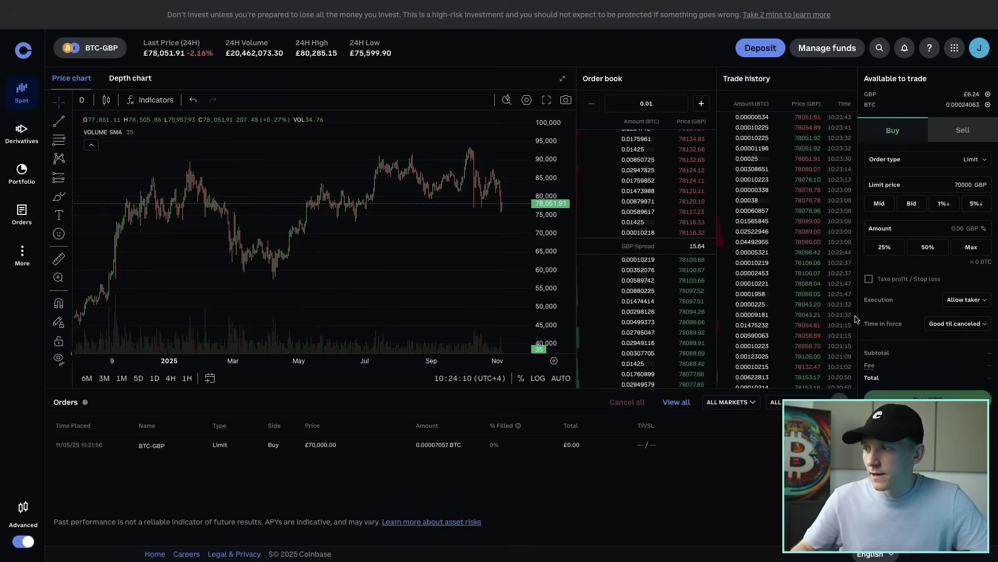
pyautogui.click(963, 300)
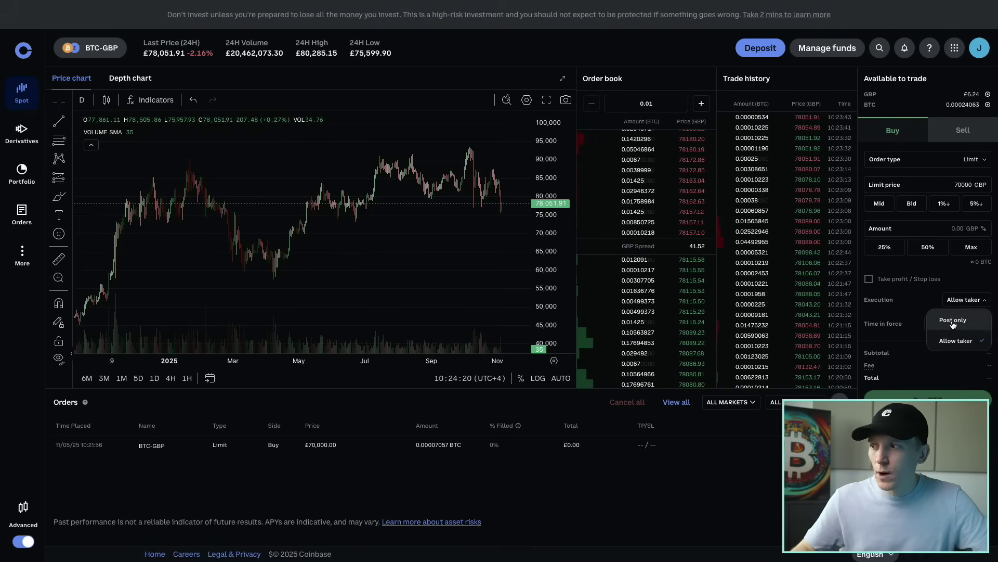
pyautogui.click(953, 321)
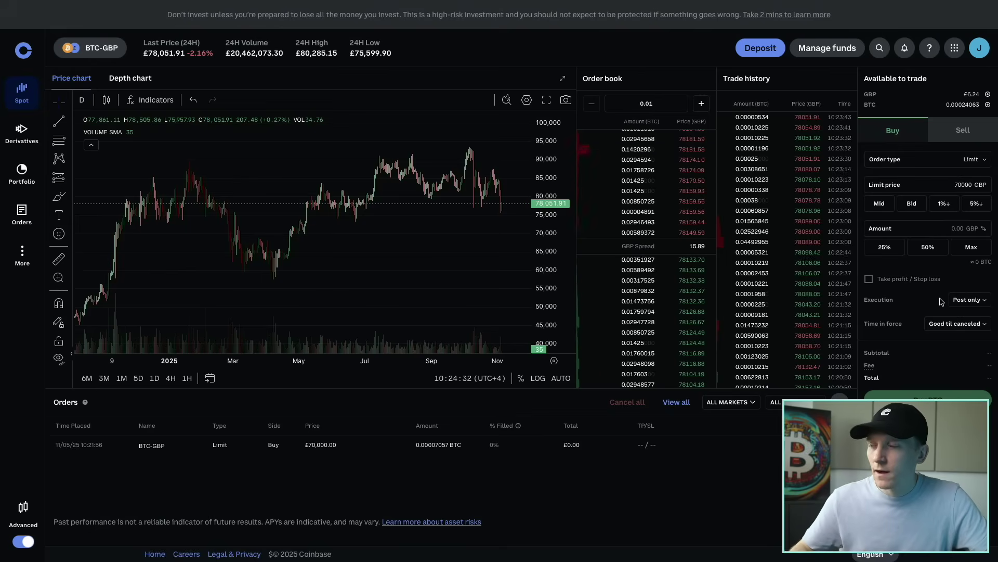
# Set the limit price to 78000 GBP and the amount to 5 GBP for the Post only buy order.
pyautogui.moveTo(949, 185); pyautogui.dragTo(996, 186)
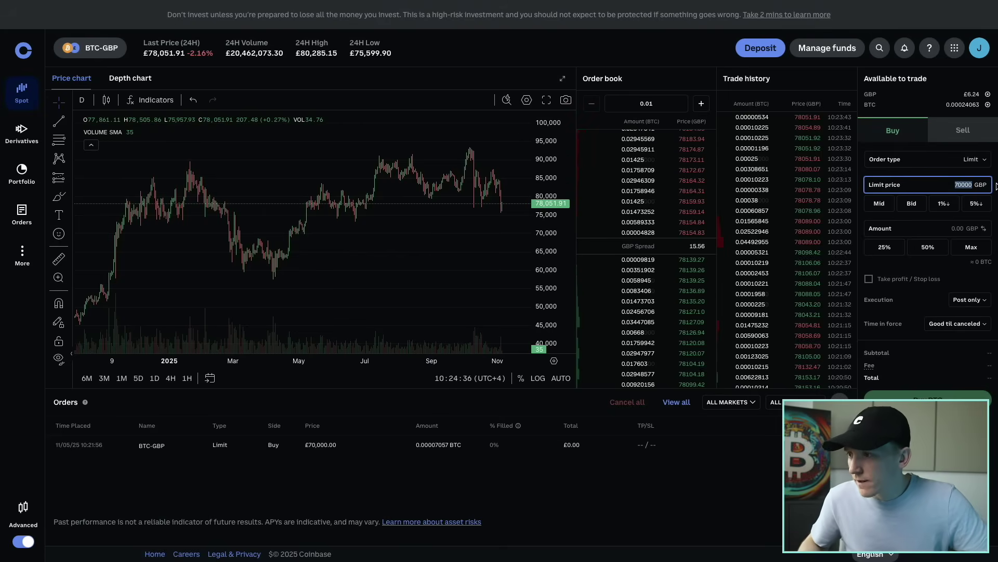
pyautogui.write('780')
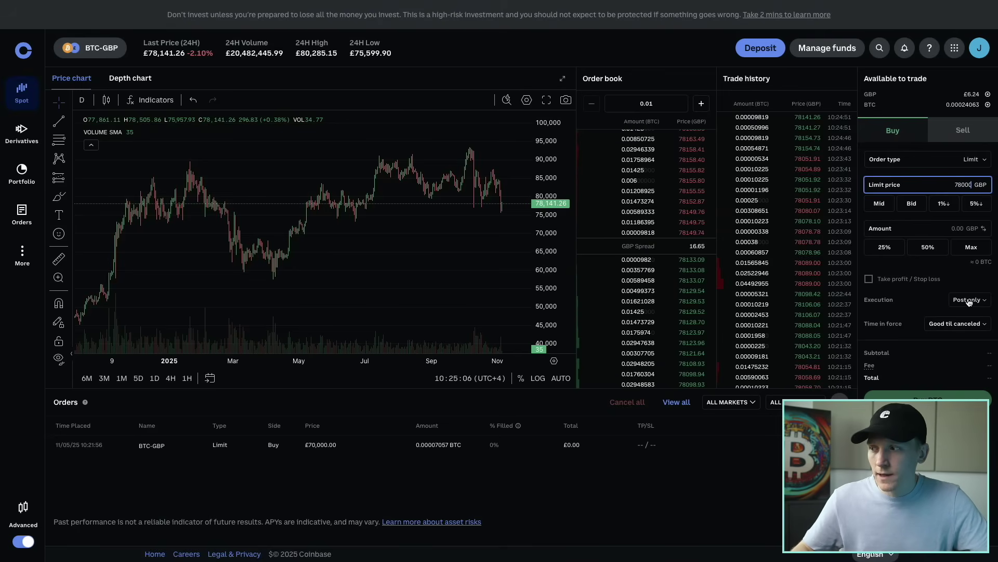
pyautogui.click(959, 228)
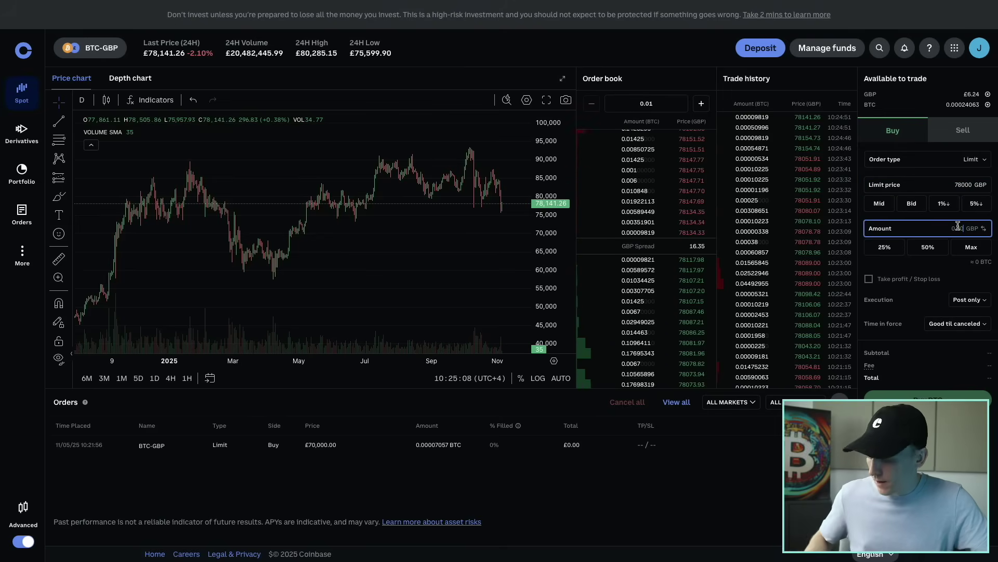
pyautogui.write('5')
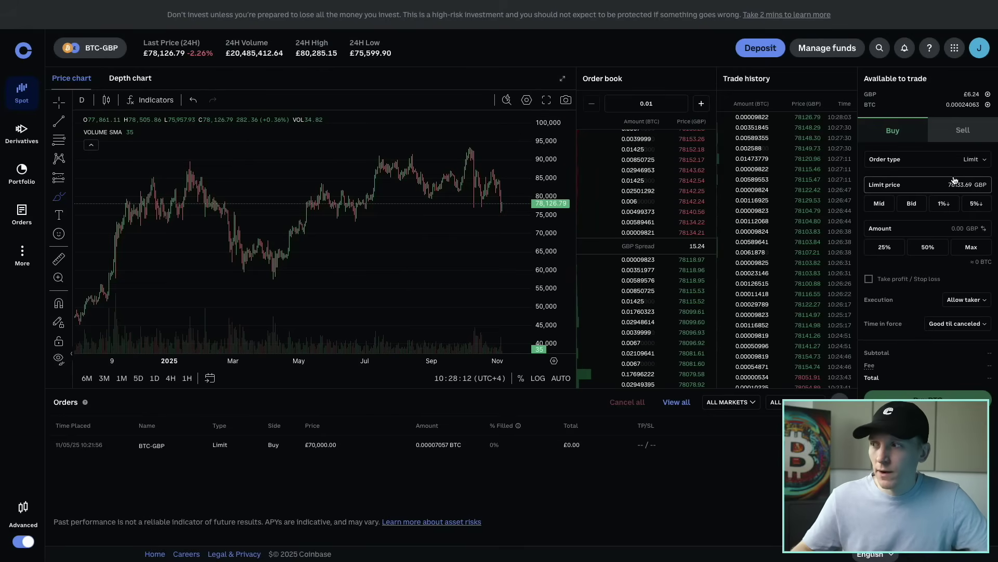
# Change the buy order type to Stop Limit.
pyautogui.click(972, 162)
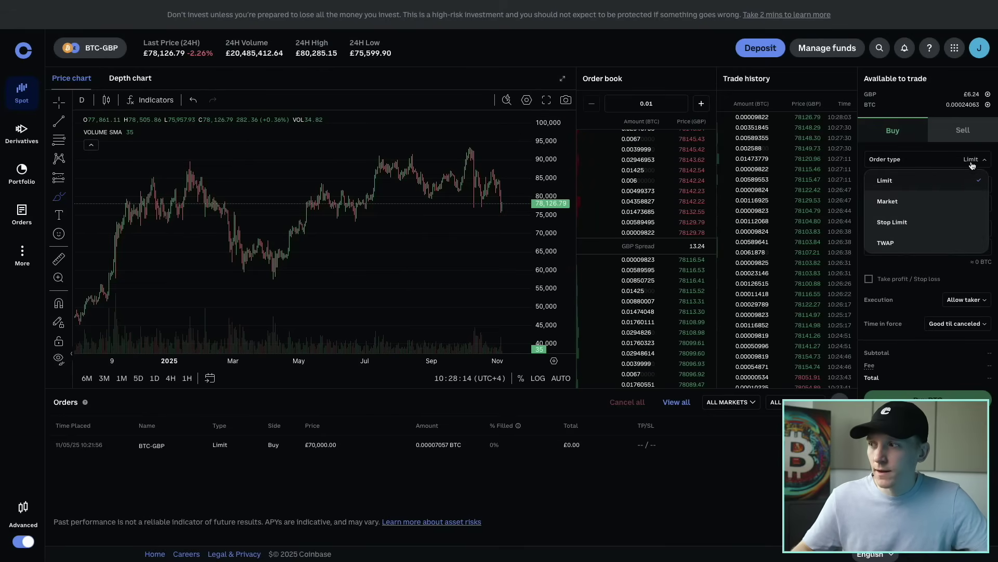
pyautogui.click(893, 222)
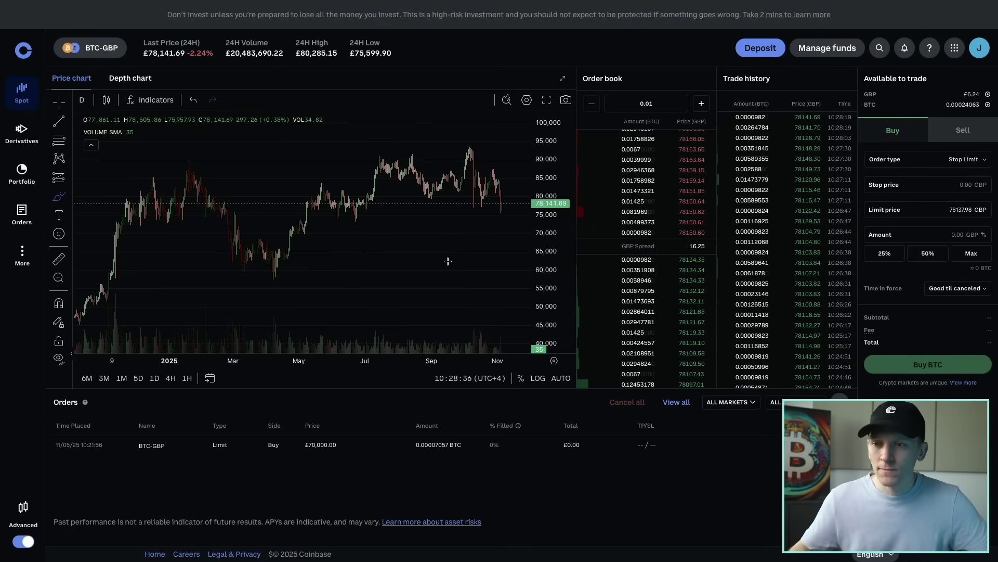
# Circle the latest candles near 77,000 and the late-2024 candles near 53,000 with the brush, and undo both drawings.
pyautogui.moveTo(486, 204)
pyautogui.mouseDown()
pyautogui.moveTo(512, 206)
pyautogui.moveTo(501, 213)
pyautogui.mouseUp()
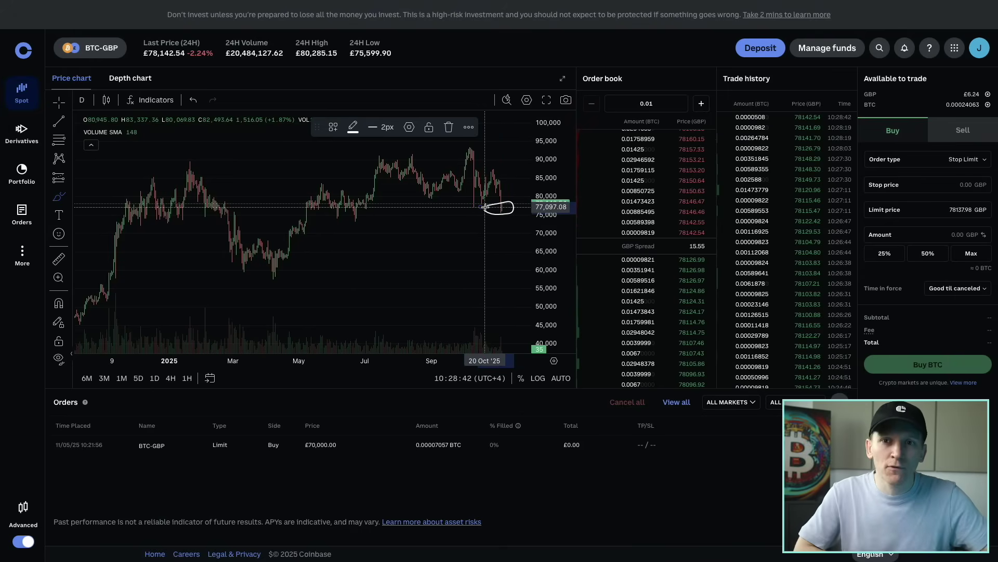
pyautogui.moveTo(104, 285)
pyautogui.mouseDown()
pyautogui.moveTo(93, 299)
pyautogui.moveTo(117, 301)
pyautogui.moveTo(105, 285)
pyautogui.mouseUp()
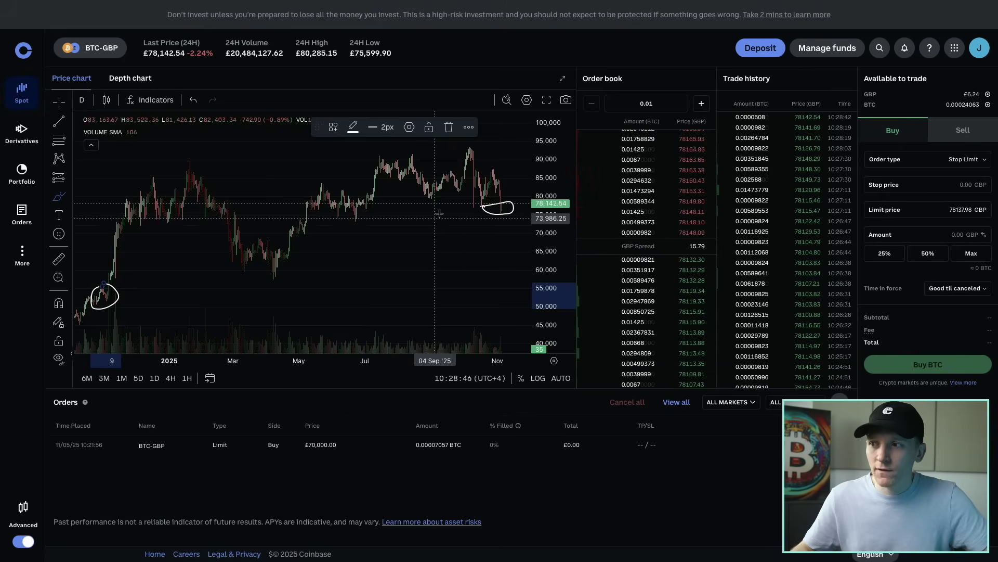
pyautogui.hotkey('ctrl', 'z')
pyautogui.hotkey('ctrl', 'z')
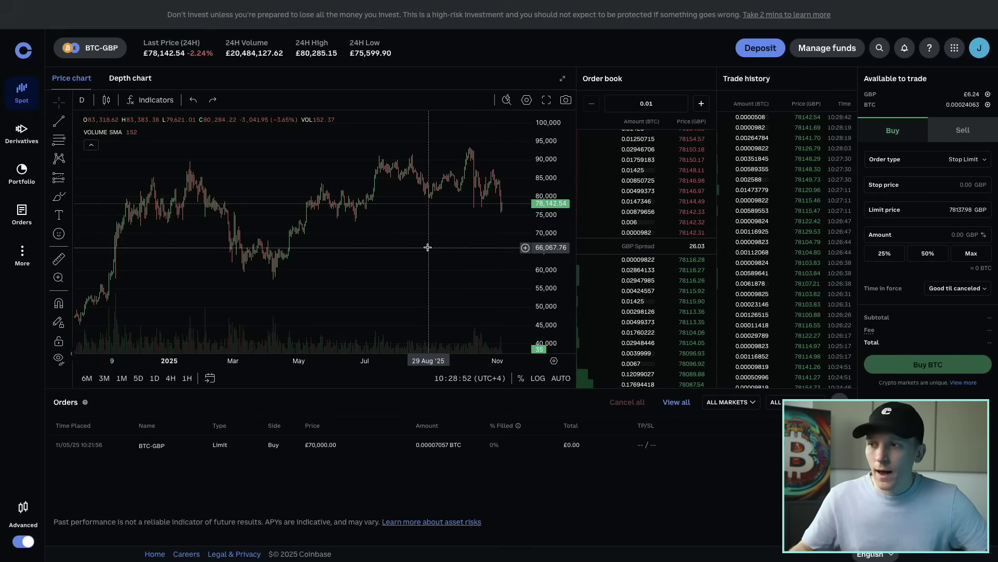
# Make room beside the latest candle, sketch an arrow rising from about 78,000 to 90,000, and undo it.
pyautogui.moveTo(428, 247); pyautogui.dragTo(370, 251)
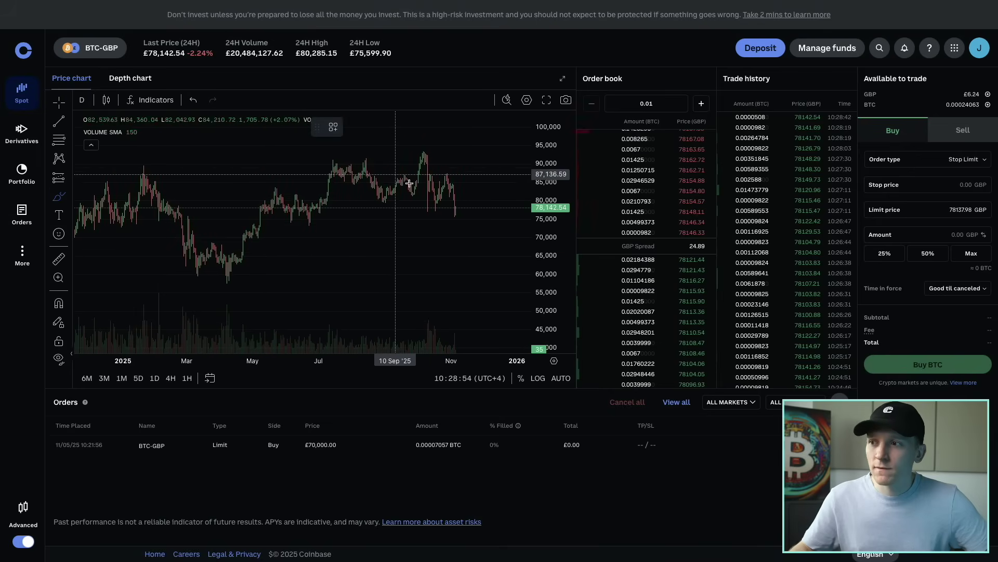
pyautogui.moveTo(456, 208); pyautogui.dragTo(473, 166)
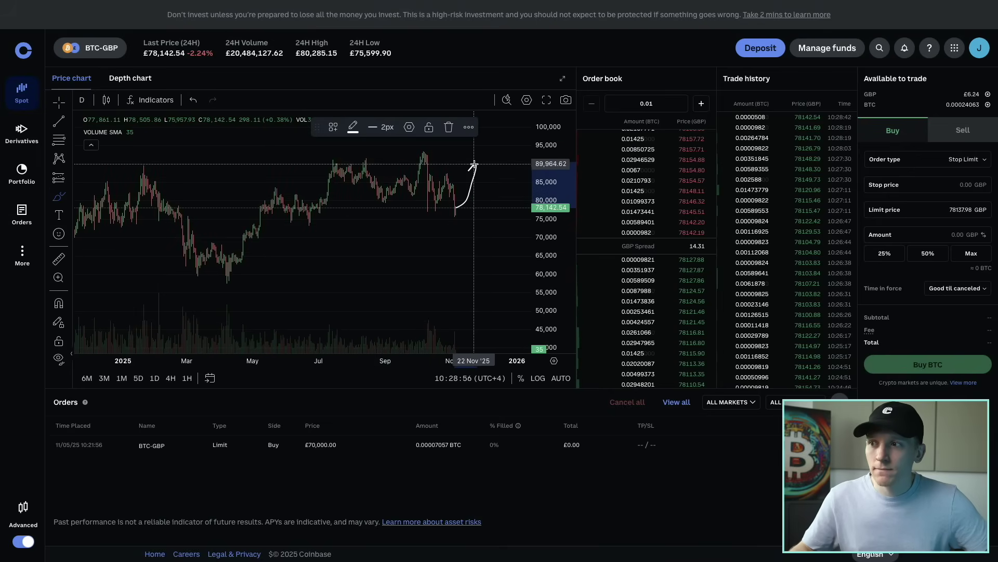
pyautogui.hotkey('ctrl', 'z')
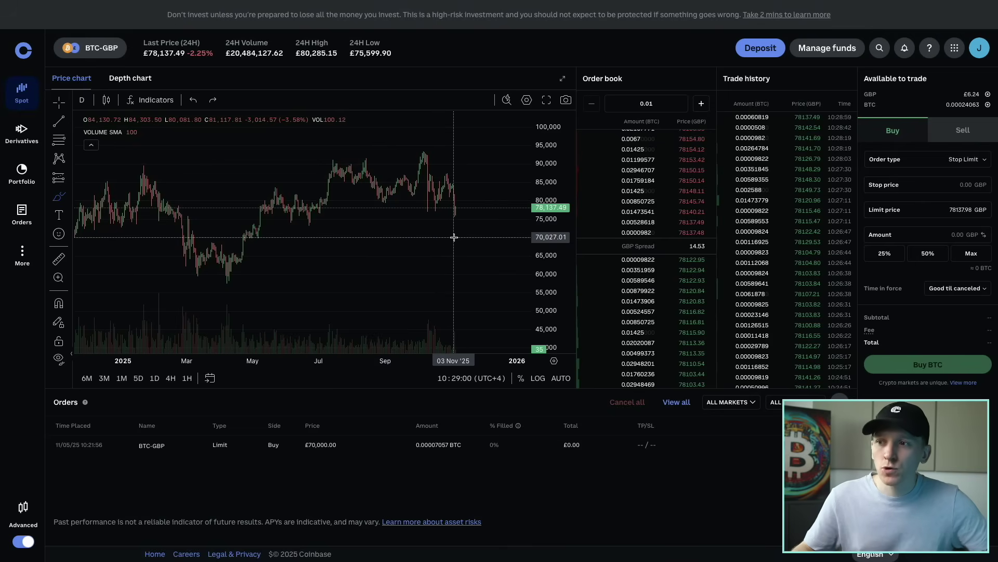
# Draw a horizontal brush line at about 72,500 below the latest candles and an arrow running from about 77,000 up to about 88,000.
pyautogui.click(423, 228)
pyautogui.moveTo(422, 227); pyautogui.dragTo(480, 225)
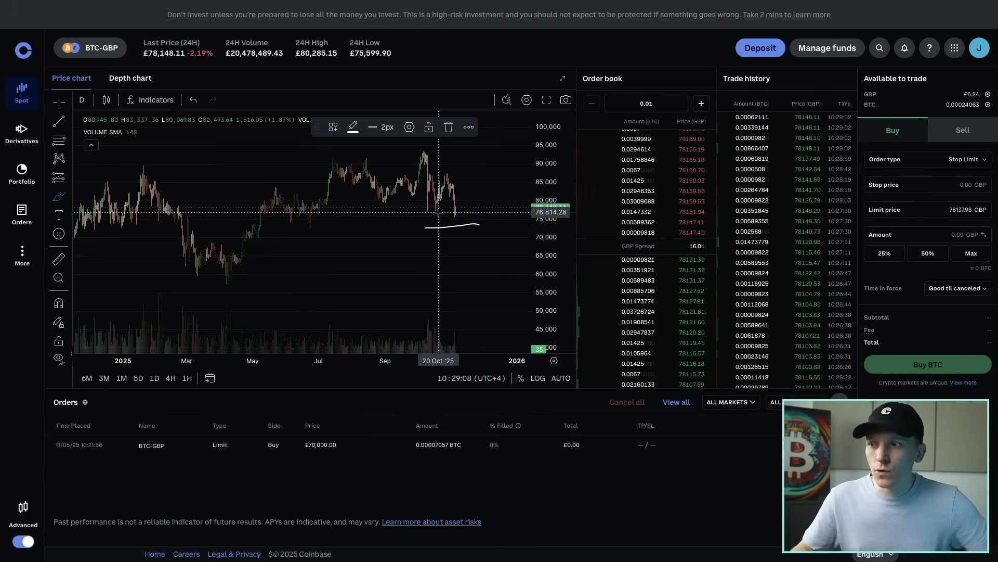
pyautogui.moveTo(441, 212)
pyautogui.mouseDown()
pyautogui.moveTo(478, 209)
pyautogui.moveTo(484, 176)
pyautogui.mouseUp()
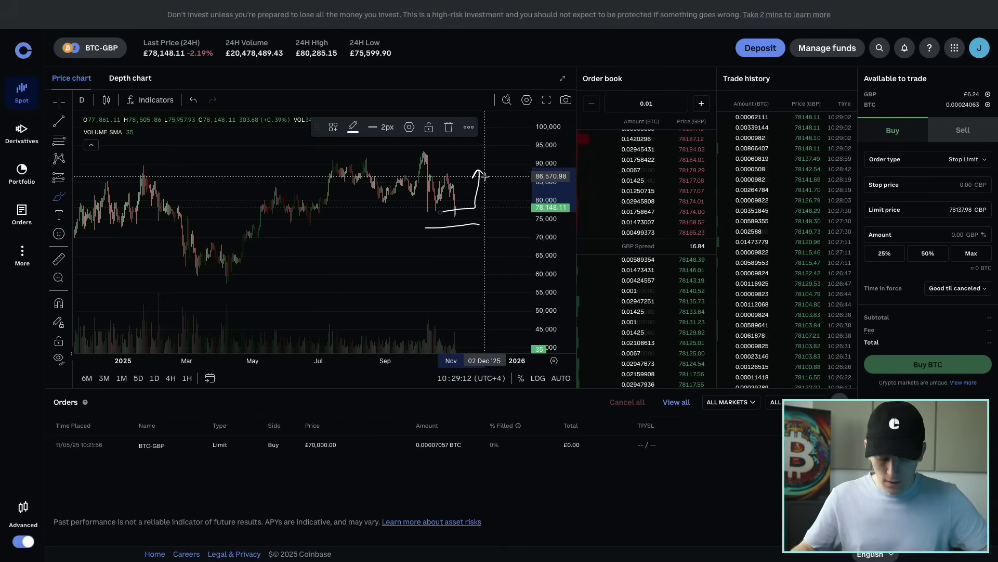
# Undo the rising arrow, circle the brush line at about 72,500 and the latest candles near 77,000, and undo both circles.
pyautogui.hotkey('ctrl', 'z')
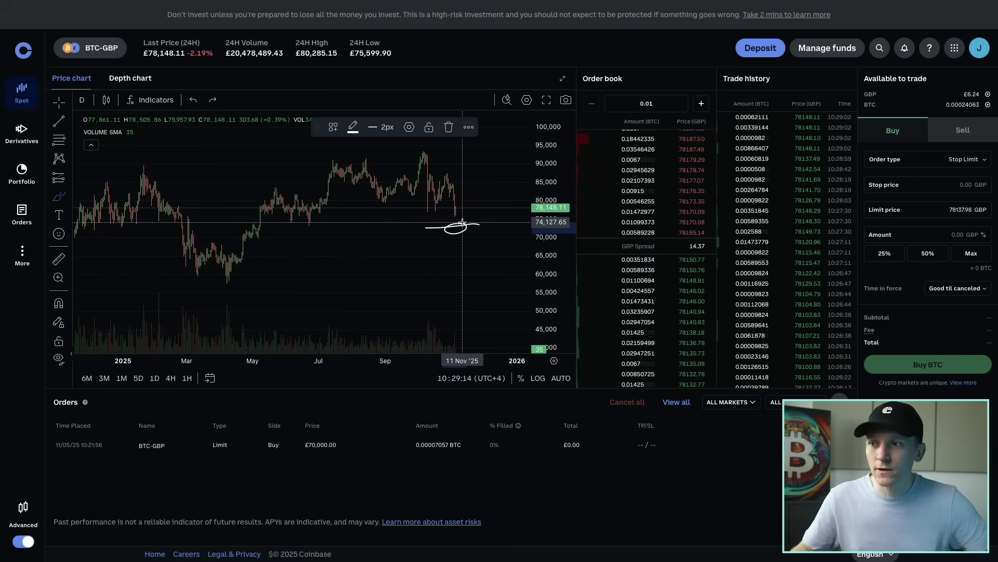
pyautogui.click(462, 222)
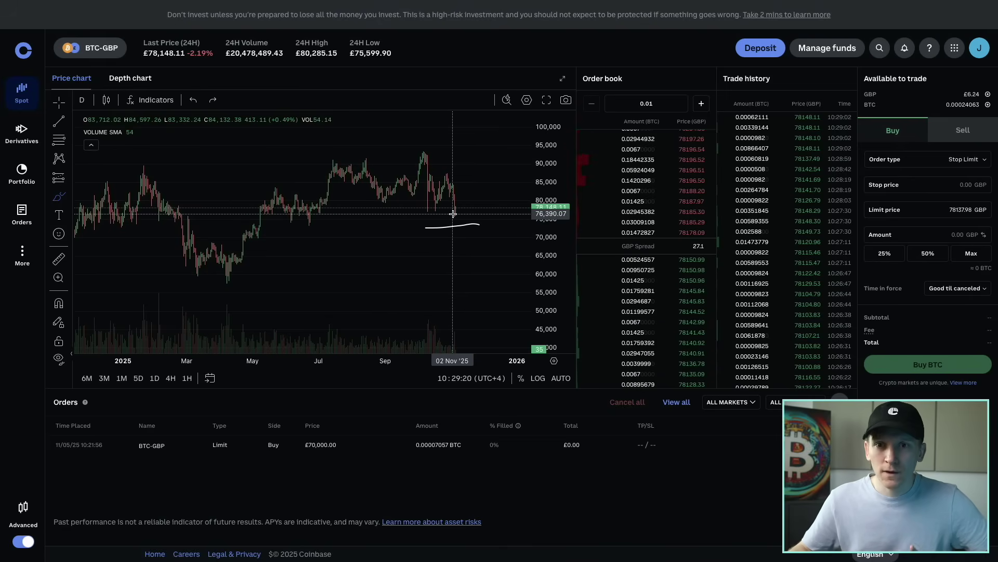
pyautogui.moveTo(453, 209); pyautogui.dragTo(467, 208)
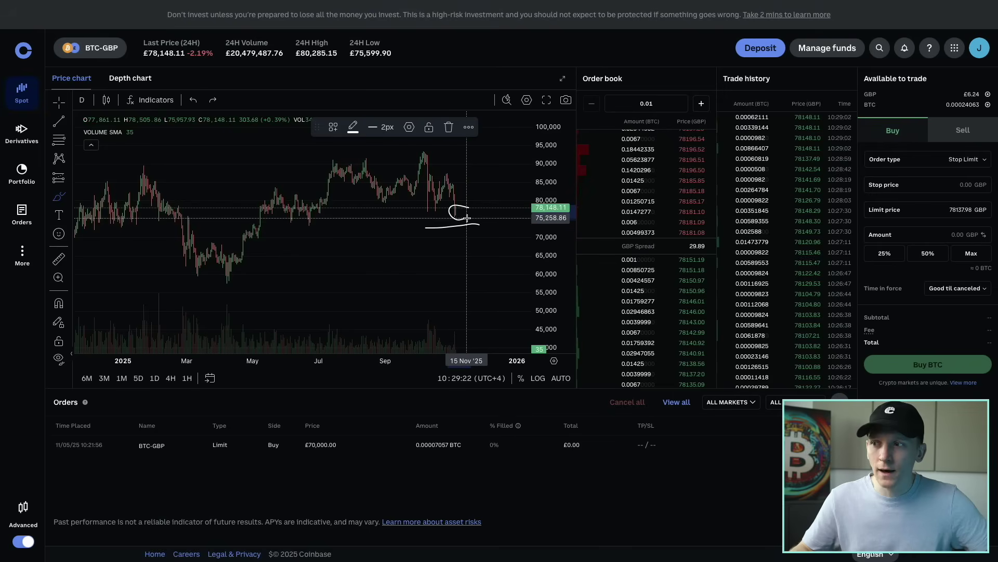
pyautogui.hotkey('ctrl', 'z')
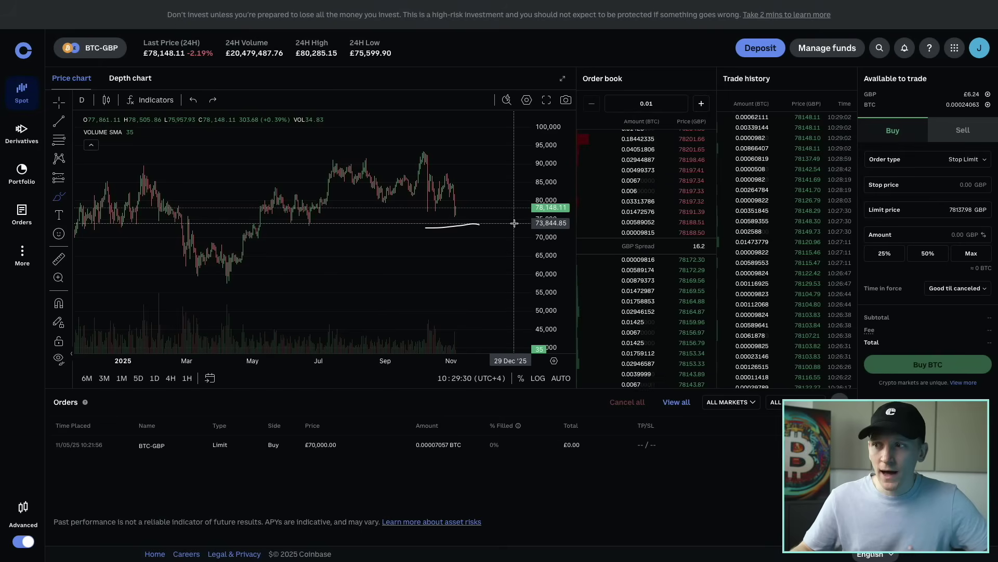
# Sketch a small arrow pointing at the brush line from about 74,000 and a short stroke at about 77,000, and remove both.
pyautogui.moveTo(512, 224); pyautogui.dragTo(495, 224)
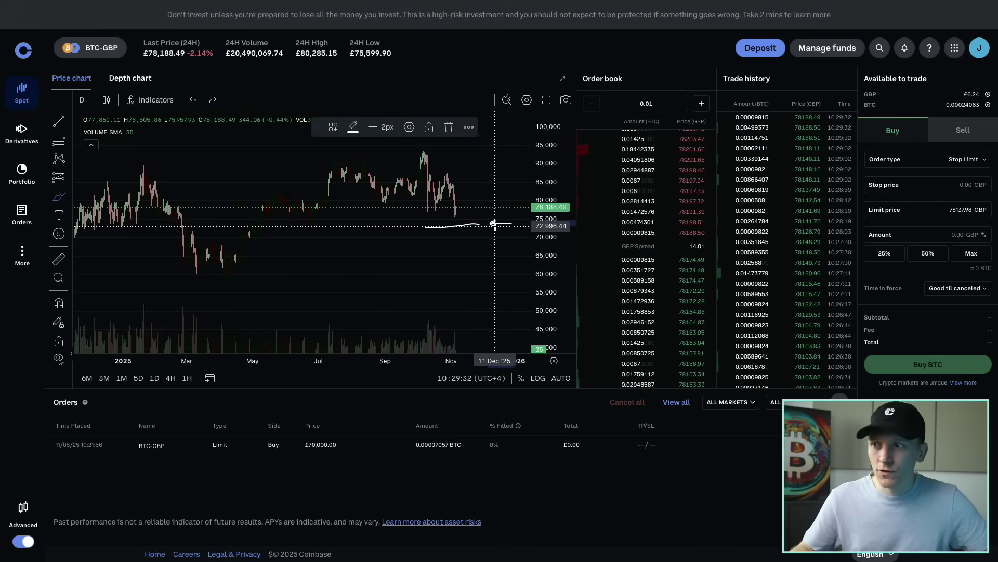
pyautogui.press('Delete')
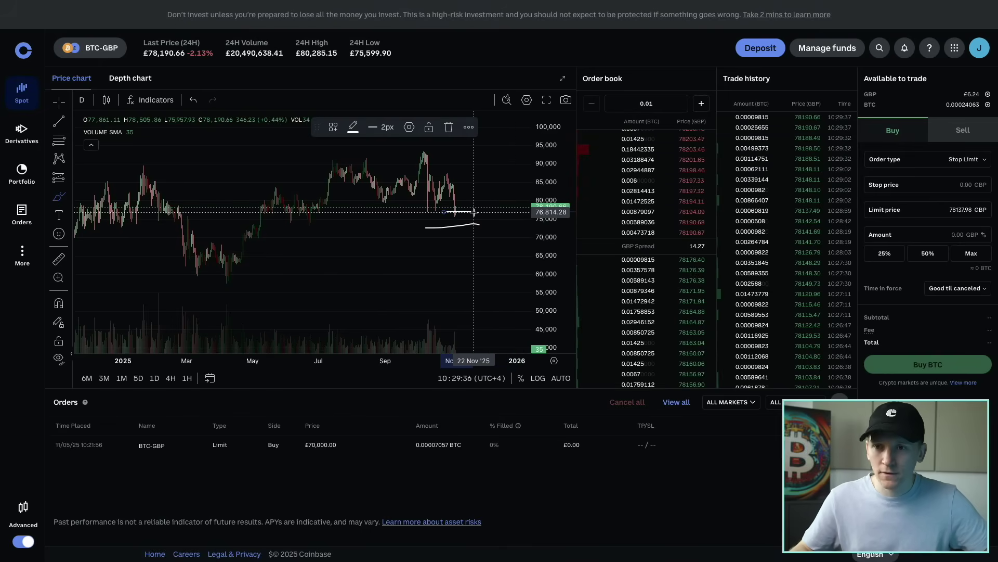
pyautogui.press('ctrl')
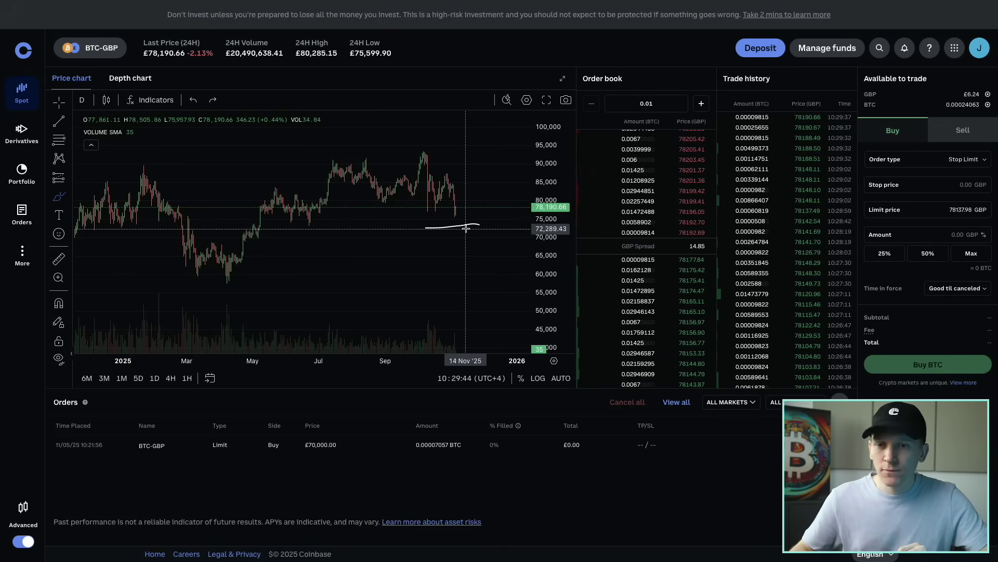
# Sketch an arrow rising from about 77,500 past 91,000 and a stroke falling to the brush line, and undo both.
pyautogui.moveTo(446, 210)
pyautogui.mouseDown()
pyautogui.moveTo(469, 210)
pyautogui.moveTo(486, 149)
pyautogui.moveTo(475, 157)
pyautogui.moveTo(491, 160)
pyautogui.mouseUp()
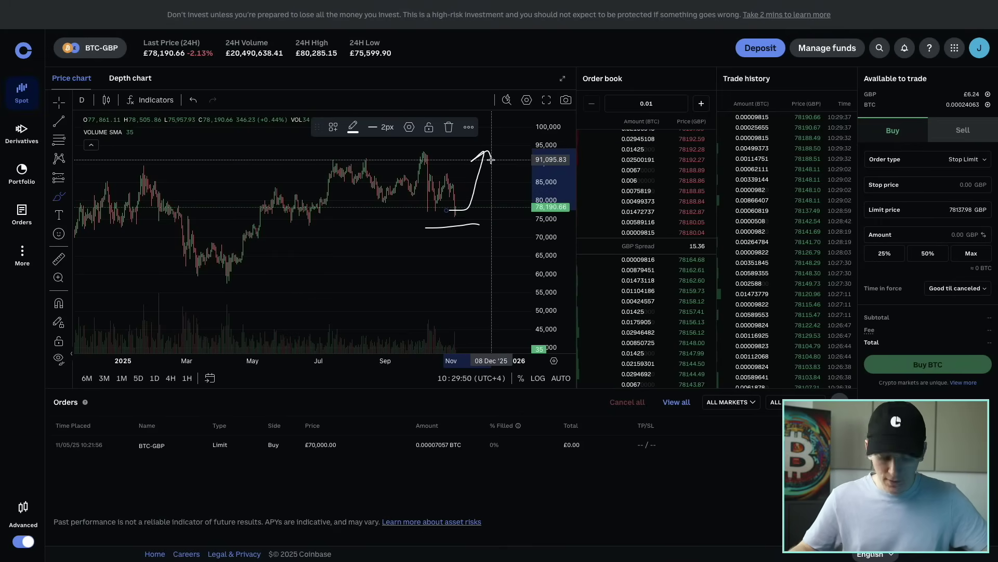
pyautogui.hotkey('ctrl', 'z')
pyautogui.moveTo(451, 216)
pyautogui.mouseDown()
pyautogui.moveTo(458, 207)
pyautogui.moveTo(468, 213)
pyautogui.moveTo(460, 220)
pyautogui.moveTo(475, 224)
pyautogui.mouseUp()
pyautogui.hotkey('ctrl', 'z')
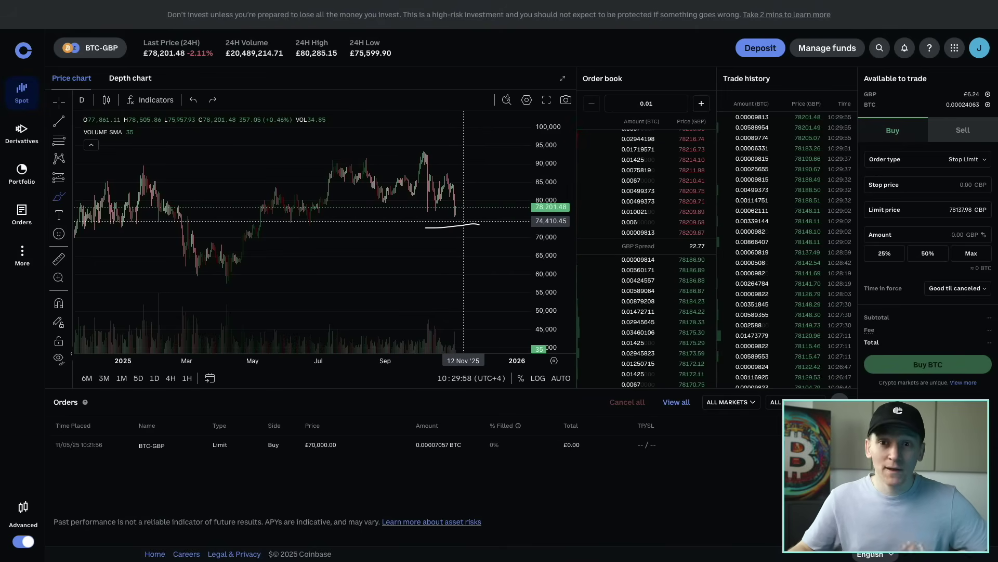
# Switch the stop-limit order to the sell side and set both the stop price and limit price to 73000 GBP.
pyautogui.click(955, 132)
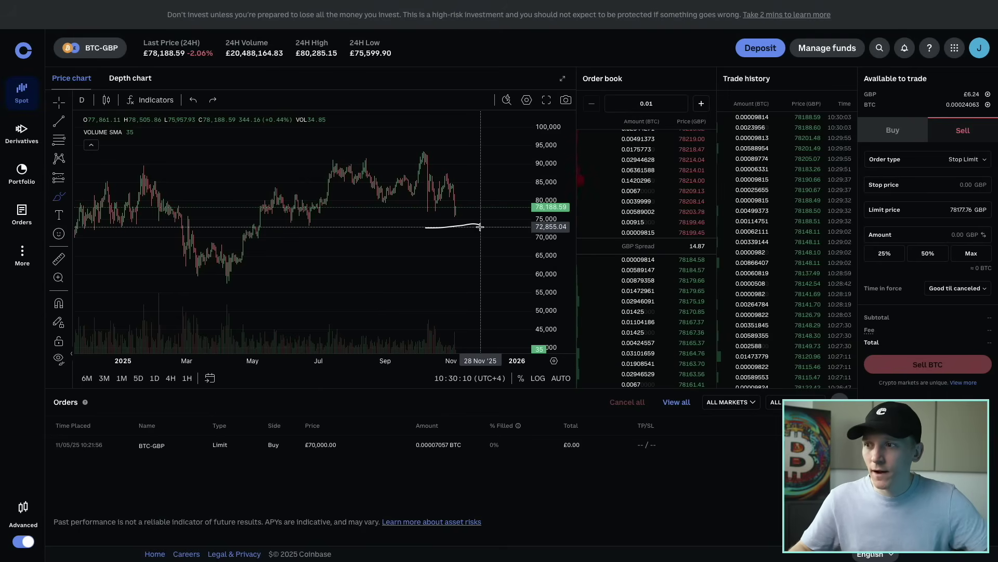
pyautogui.click(954, 184)
pyautogui.write('73000')
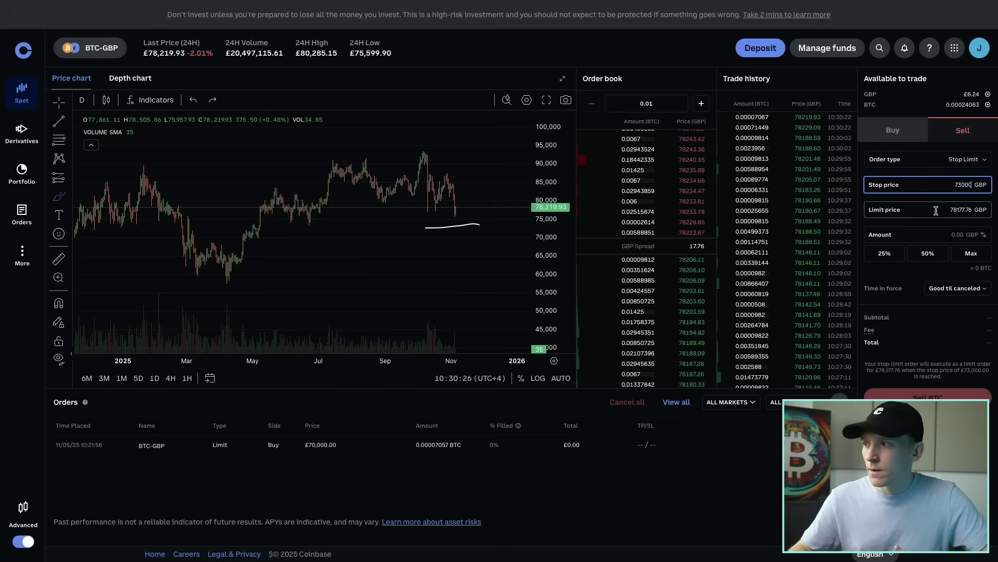
pyautogui.press('Tab')
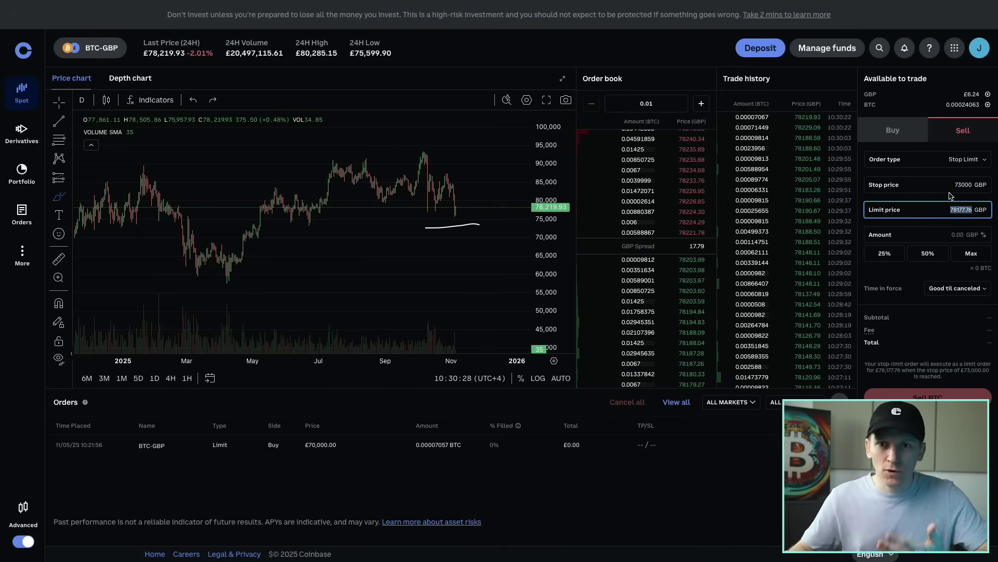
pyautogui.write('73000')
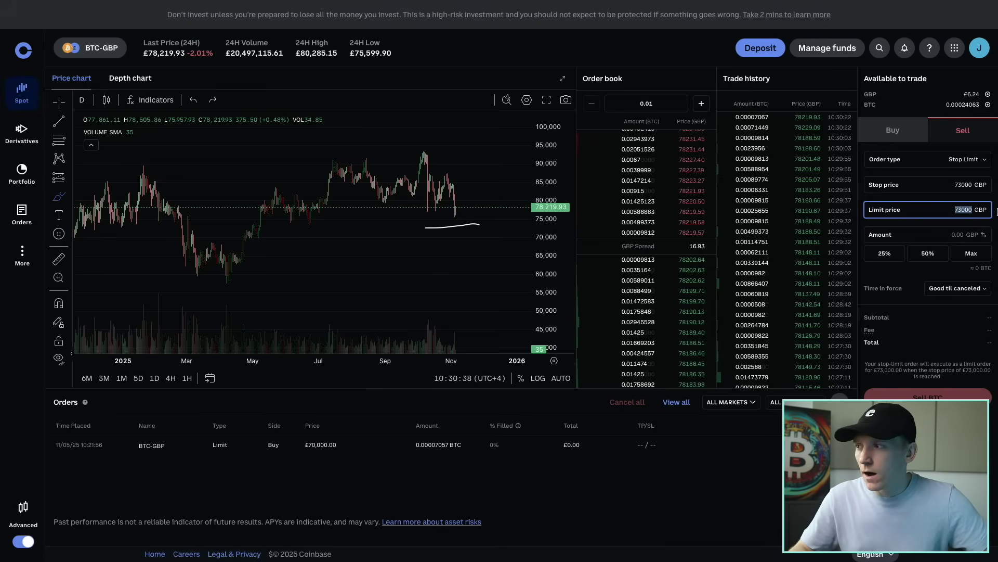
# Try limit prices of 80000 and 50000 GBP on the sell order and restore the limit price to 73000 GBP.
pyautogui.write('80000')
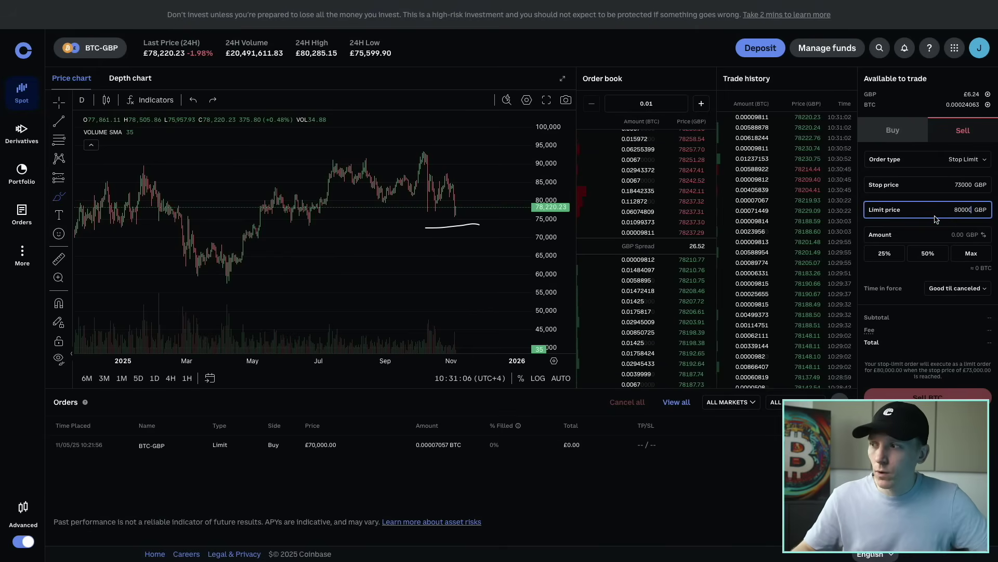
pyautogui.moveTo(947, 217); pyautogui.dragTo(986, 210)
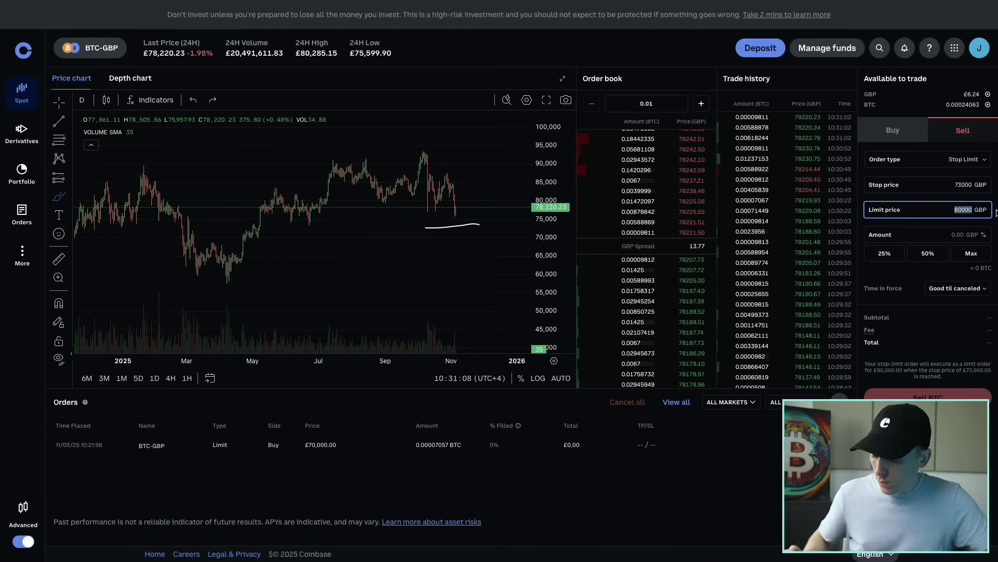
pyautogui.write('50000')
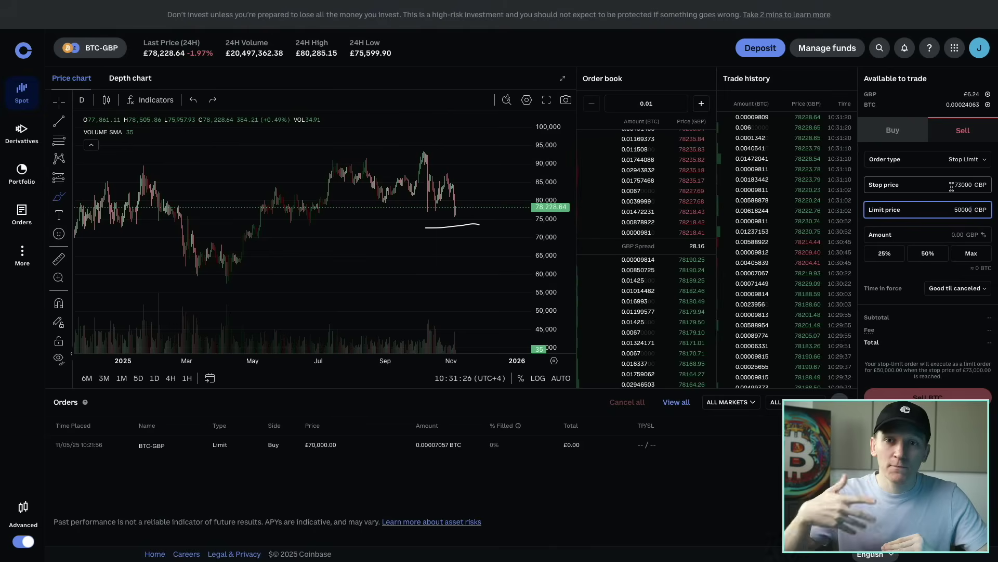
pyautogui.moveTo(947, 209); pyautogui.dragTo(997, 212)
pyautogui.write('73000')
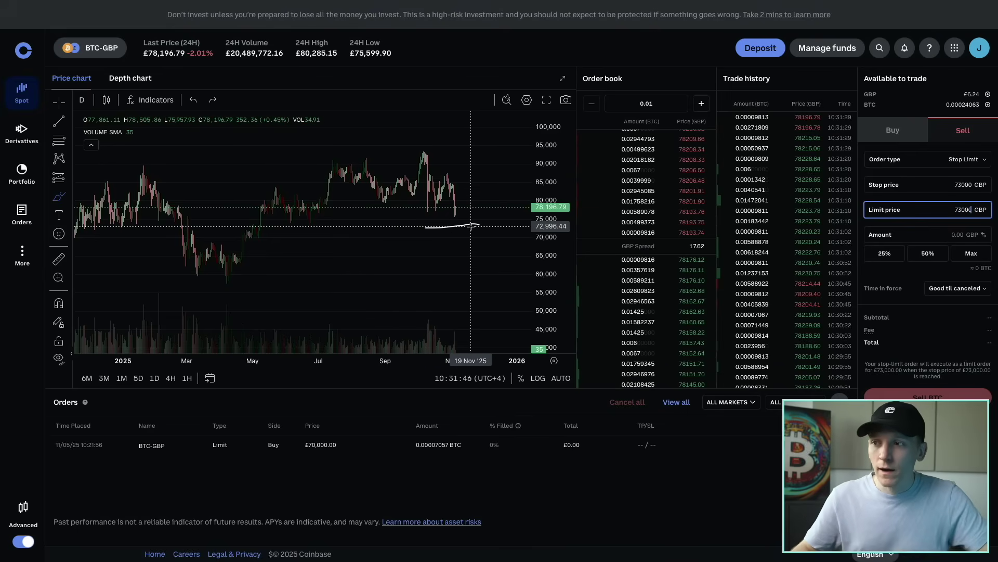
# Sketch an arrow dropping from about 77,000 to 74,000 and a line rising from about 78,000 to 95,000, and delete both.
pyautogui.moveTo(416, 212)
pyautogui.mouseDown()
pyautogui.moveTo(475, 208)
pyautogui.moveTo(475, 222)
pyautogui.moveTo(466, 217)
pyautogui.moveTo(478, 224)
pyautogui.mouseUp()
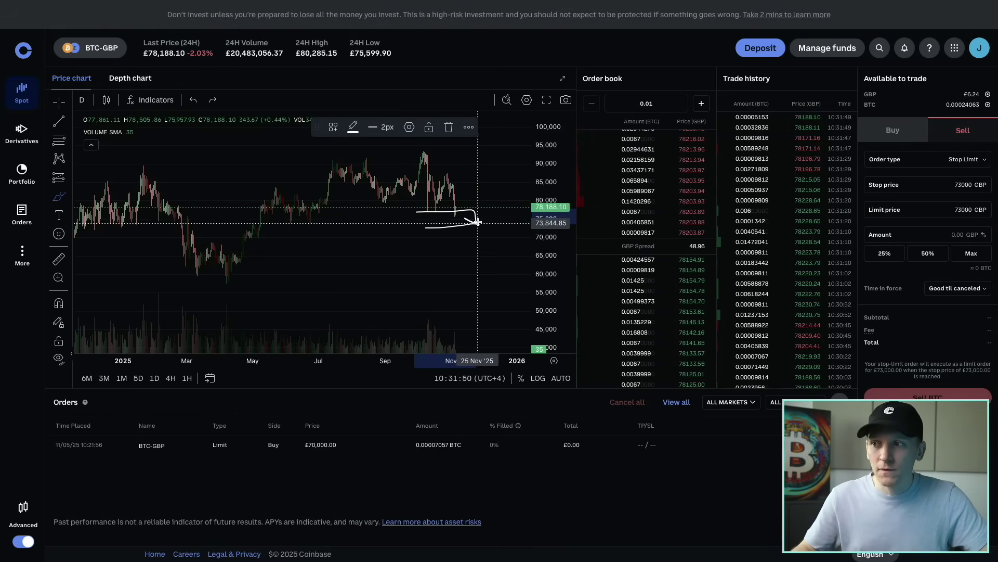
pyautogui.press('Delete')
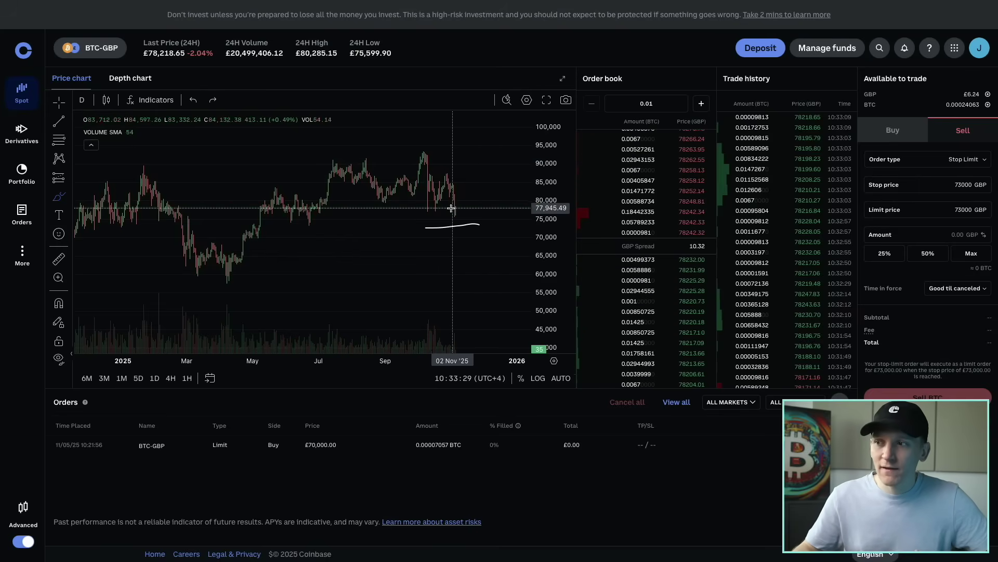
pyautogui.moveTo(447, 209)
pyautogui.mouseDown()
pyautogui.moveTo(471, 209)
pyautogui.moveTo(487, 140)
pyautogui.mouseUp()
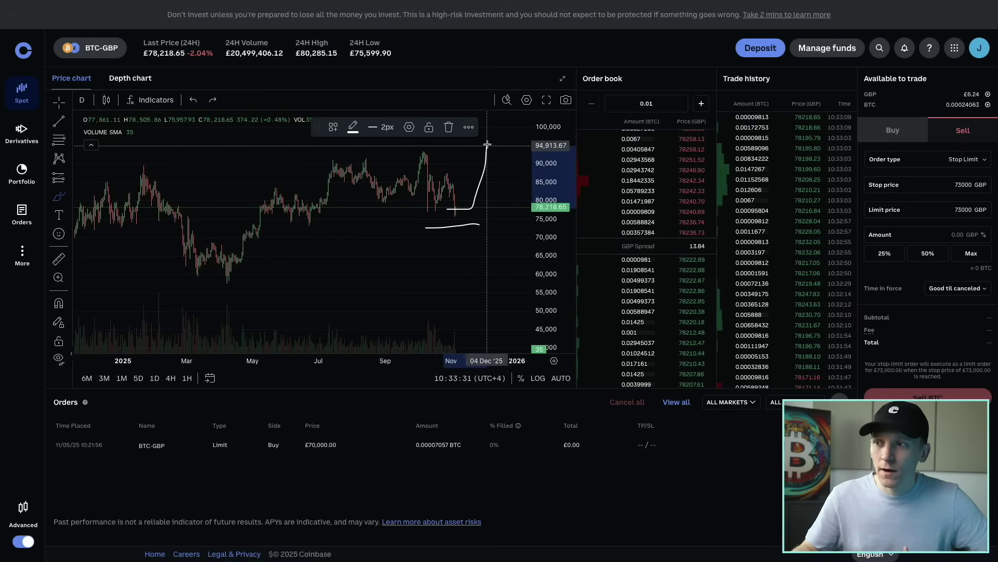
pyautogui.press('Delete')
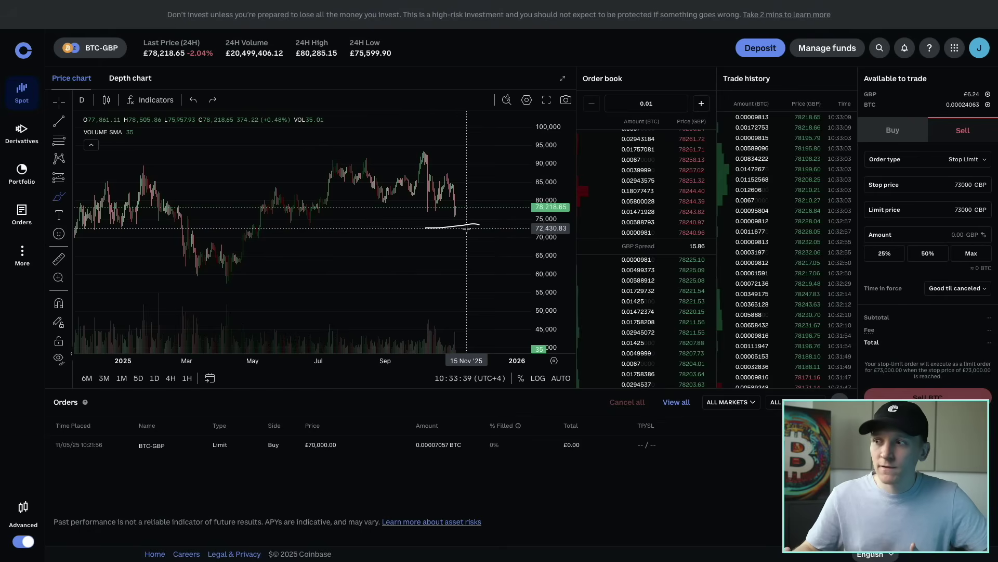
# Switch to the buy side, draw a horizontal brush line at about 89,000, and sketch and undo a rising stroke from the latest candle.
pyautogui.click(903, 141)
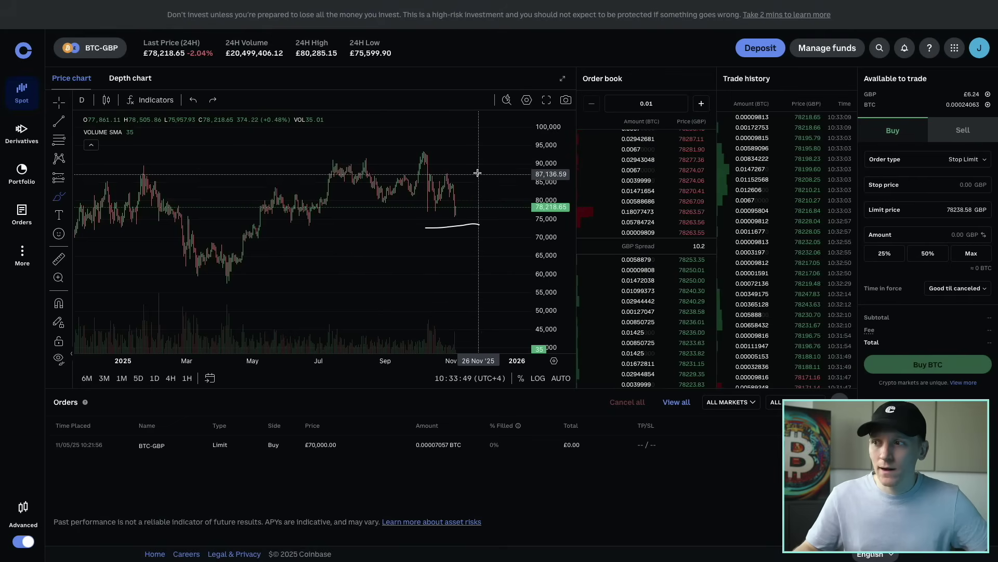
pyautogui.moveTo(465, 167); pyautogui.dragTo(501, 167)
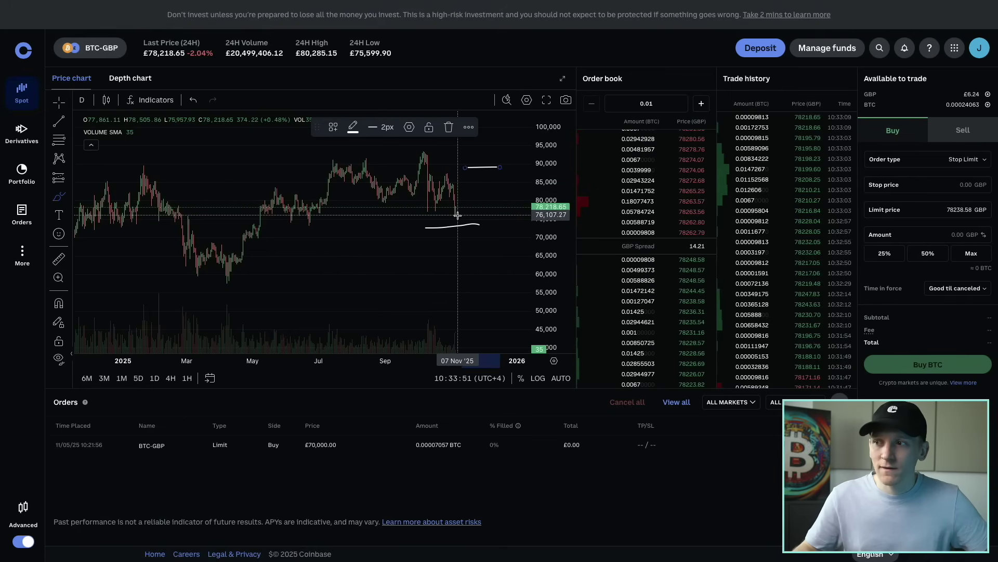
pyautogui.moveTo(459, 215)
pyautogui.mouseDown()
pyautogui.moveTo(477, 176)
pyautogui.moveTo(473, 184)
pyautogui.moveTo(490, 189)
pyautogui.mouseUp()
pyautogui.hotkey('ctrl', 'z')
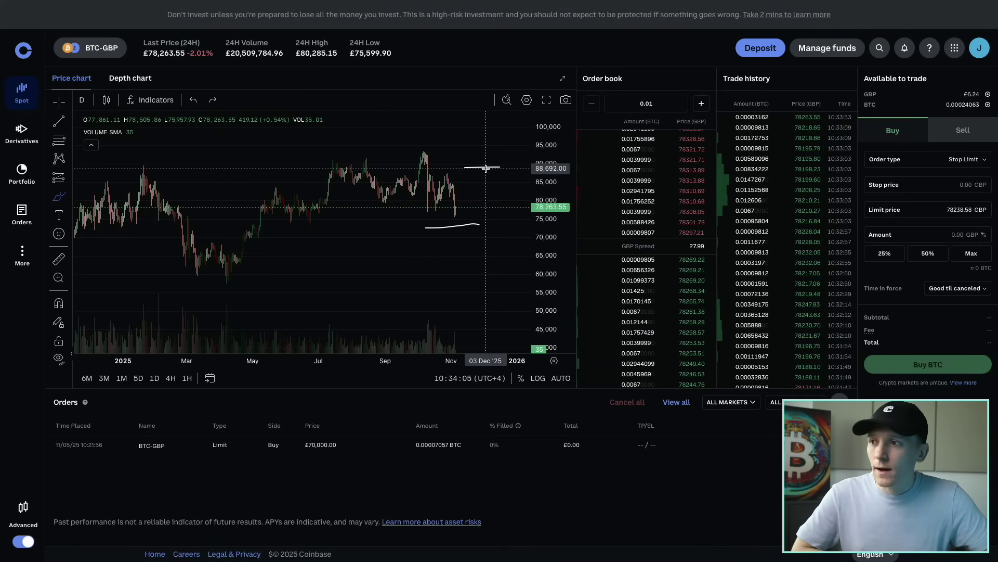
# Choose TWAP as the order type on the sell side and return to the buy side.
pyautogui.click(963, 130)
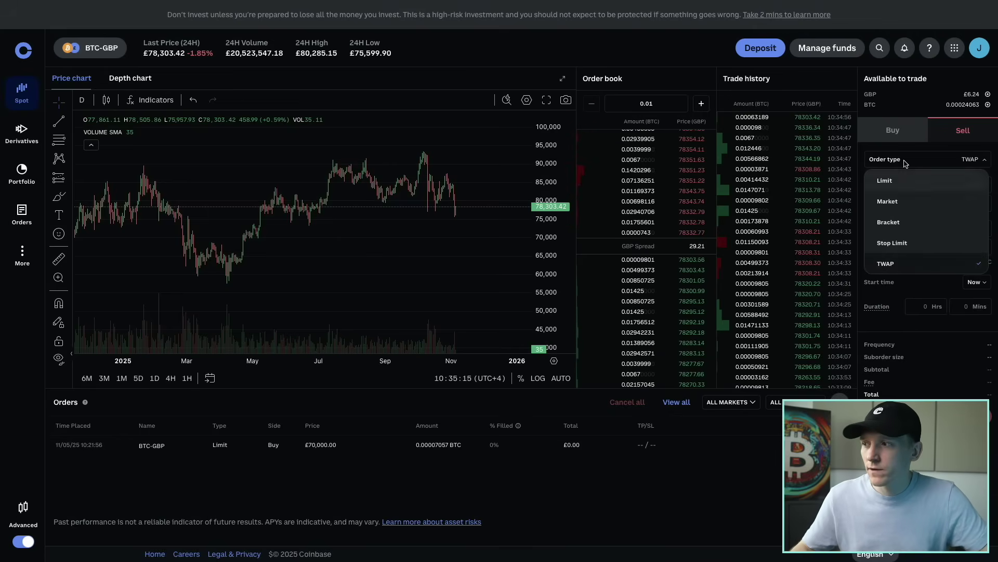
pyautogui.click(901, 262)
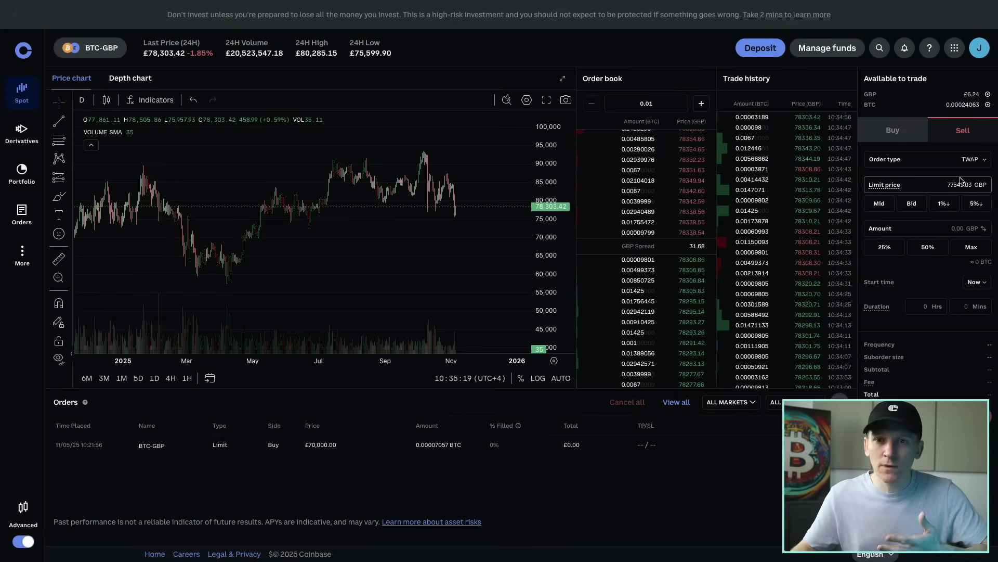
pyautogui.click(896, 136)
# Set the TWAP buy order's limit price to 78500 GBP and its amount to 5 GBP.
pyautogui.click(945, 204)
pyautogui.click(941, 185)
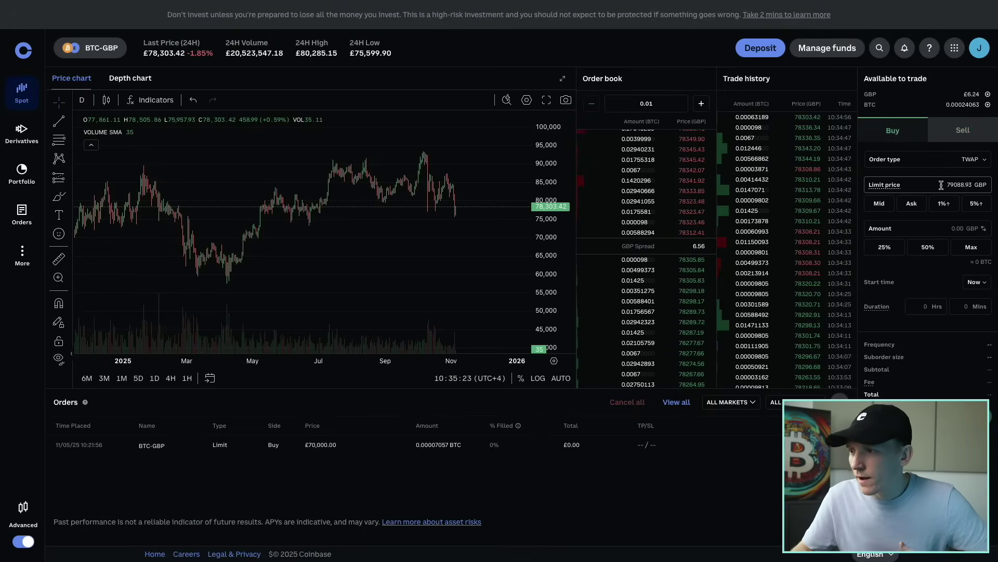
pyautogui.moveTo(940, 184); pyautogui.dragTo(997, 186)
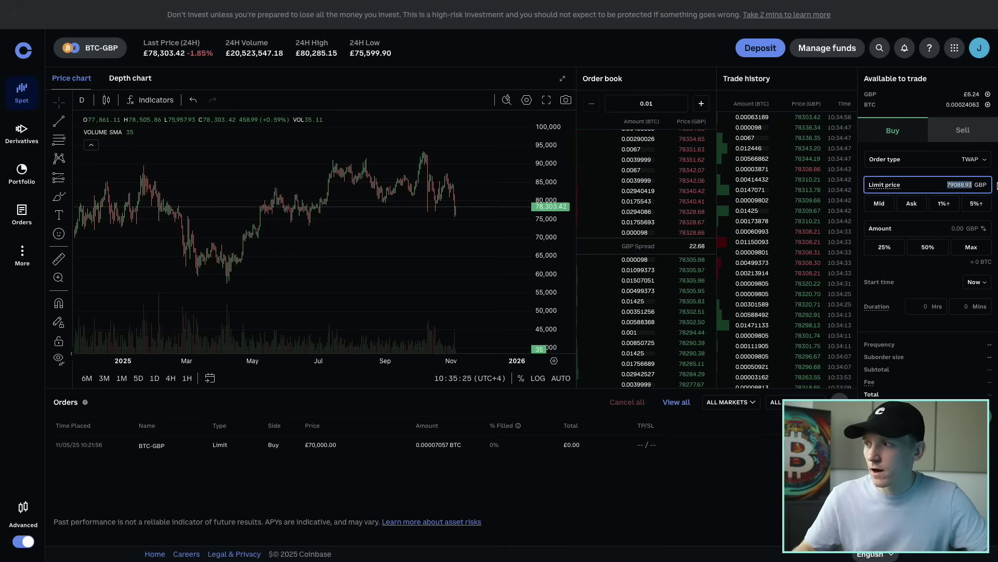
pyautogui.write('78500')
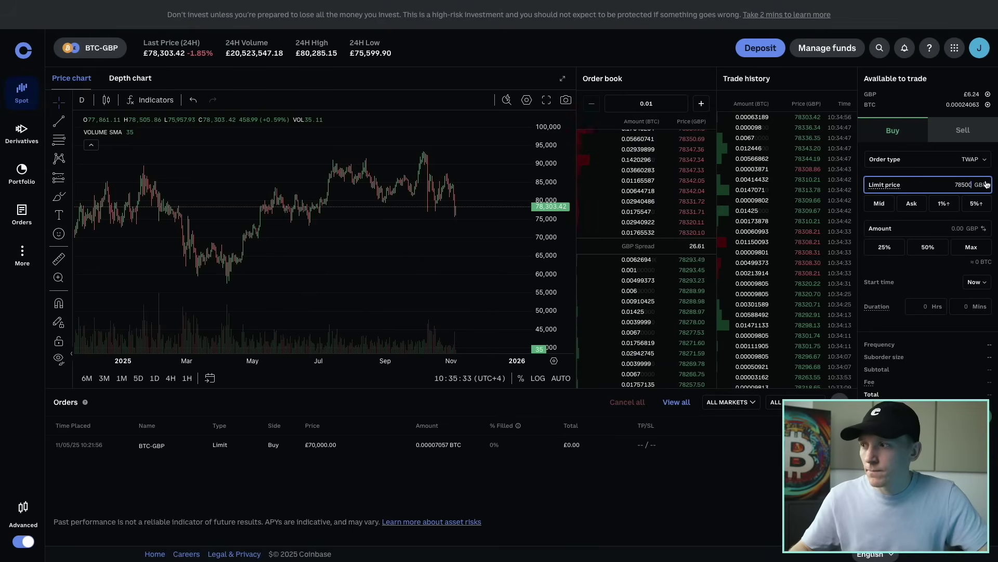
pyautogui.click(952, 227)
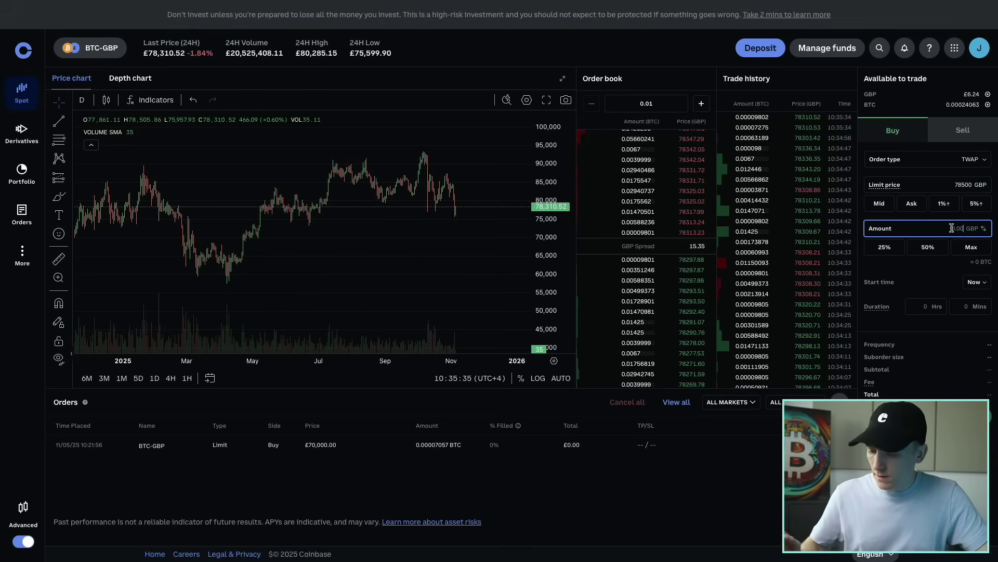
pyautogui.write('5')
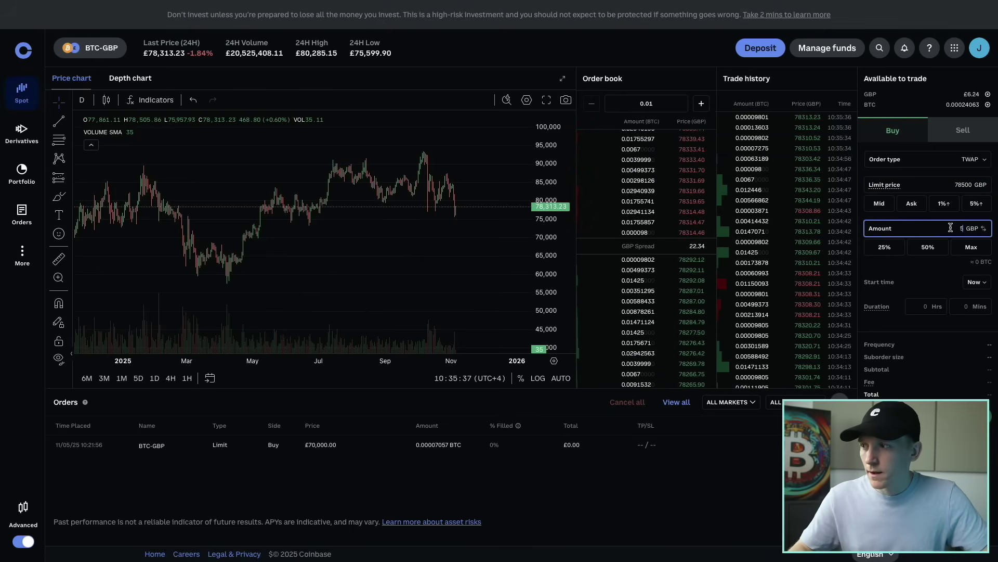
# Keep the TWAP order's start time at Now and set its duration to 10 hours.
pyautogui.click(975, 281)
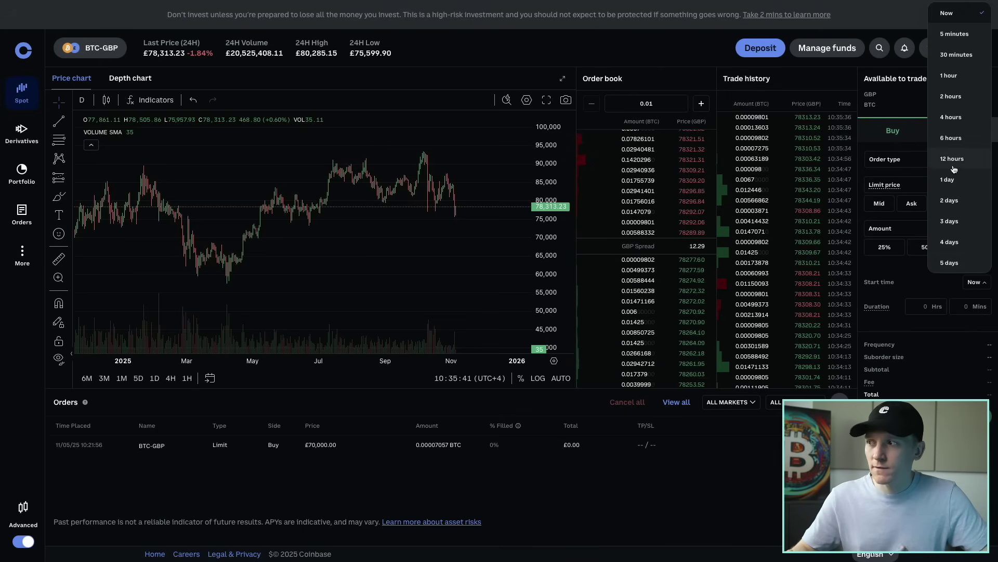
pyautogui.click(948, 17)
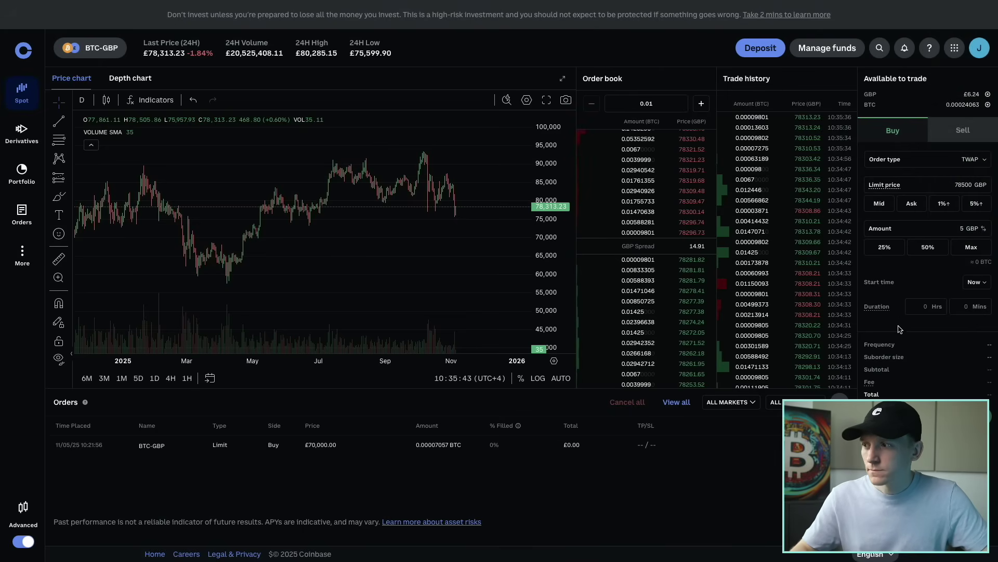
pyautogui.click(918, 308)
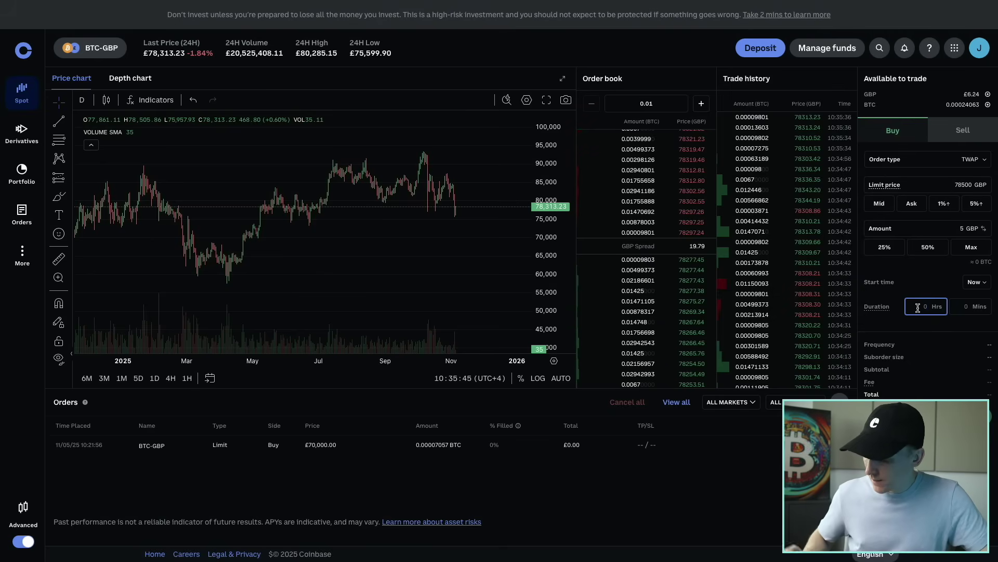
pyautogui.write('10')
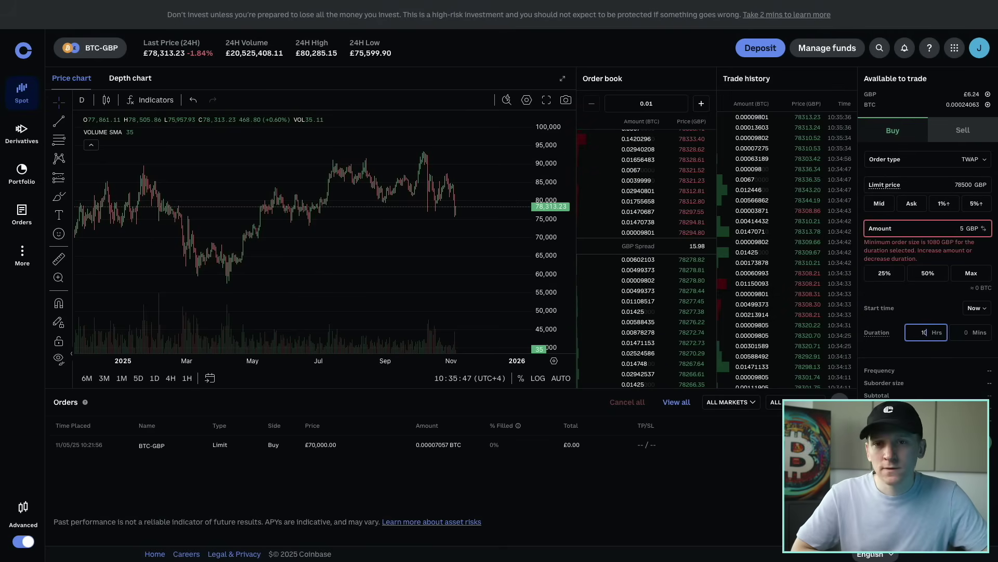